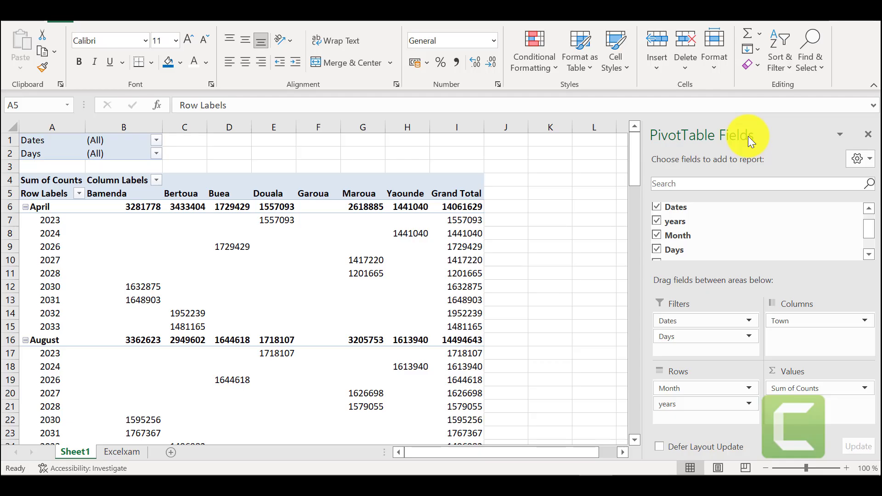
Step: Open the number format settings for the Buea value of April 2026 in cell D9
{"action": "left_click", "coordinate": [363, 46]}
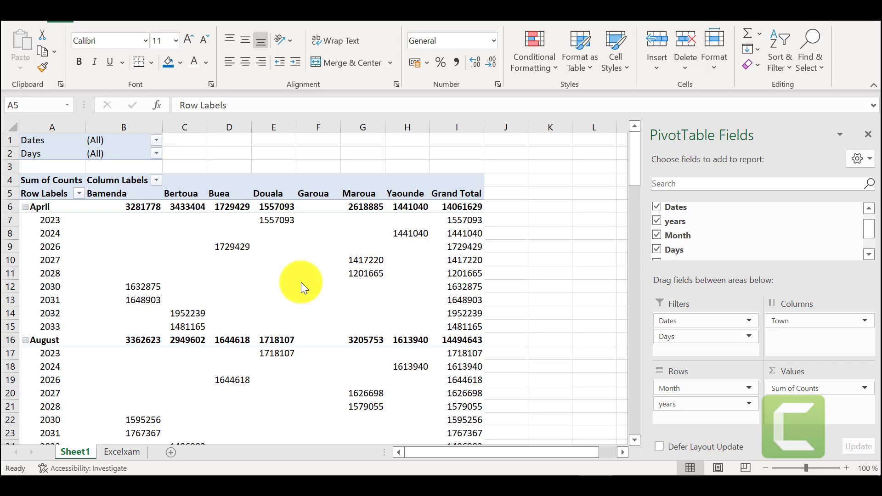
{"action": "left_click", "coordinate": [233, 246]}
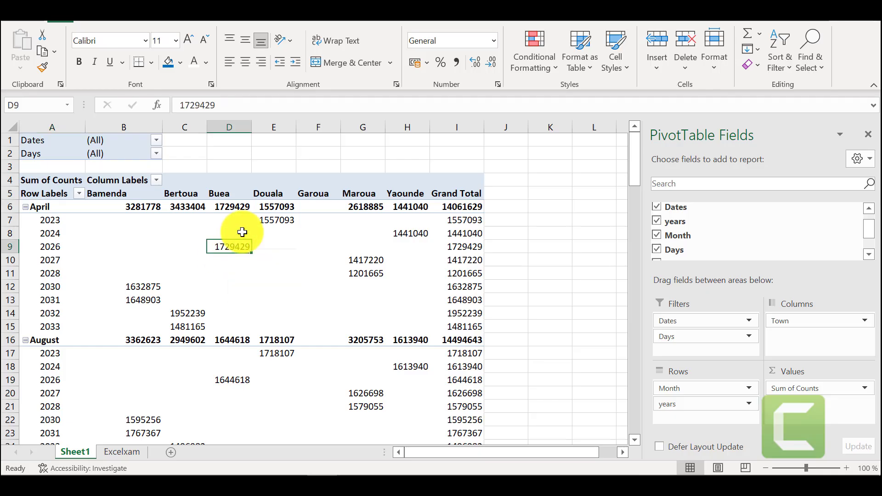
{"action": "left_click", "coordinate": [532, 28]}
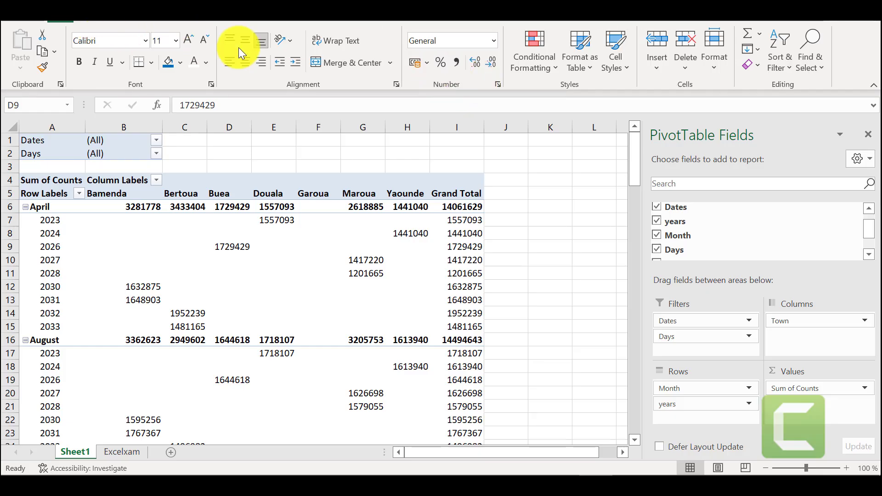
{"action": "left_click", "coordinate": [499, 82]}
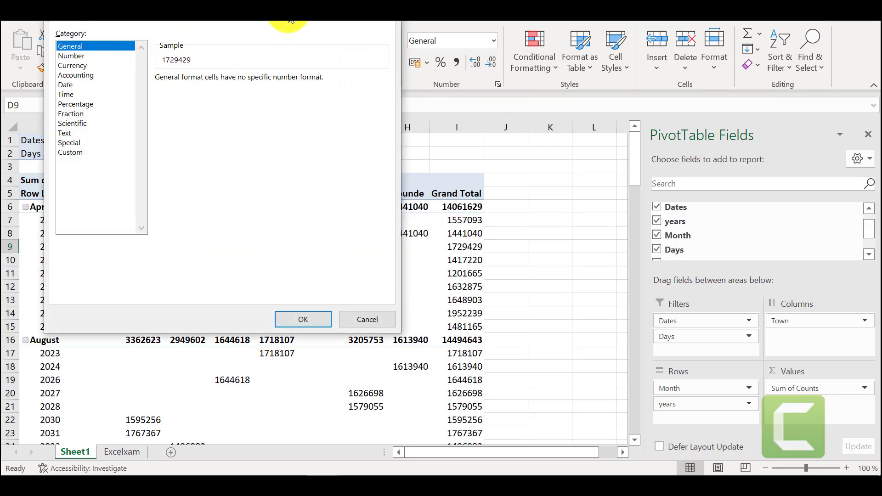
Step: Try the Number format on the cell with the 1000 separator and one decimal place
{"action": "left_click", "coordinate": [99, 66]}
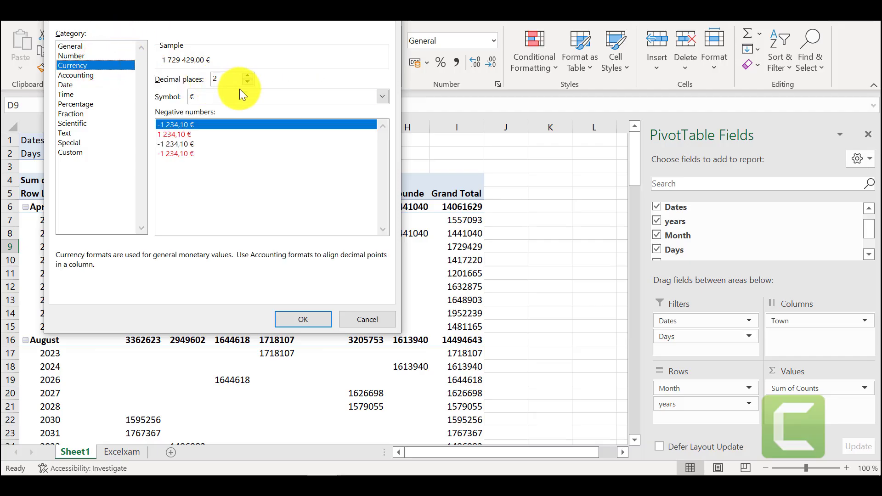
{"action": "left_click", "coordinate": [90, 55]}
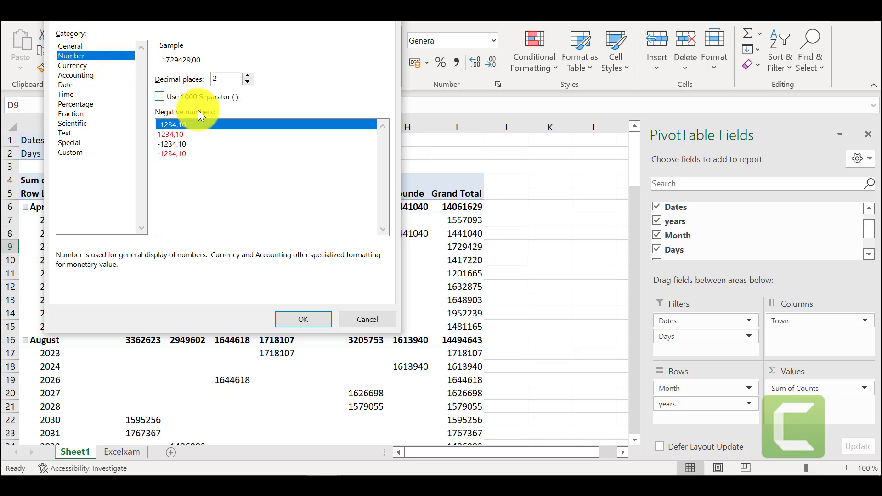
{"action": "left_click", "coordinate": [158, 97]}
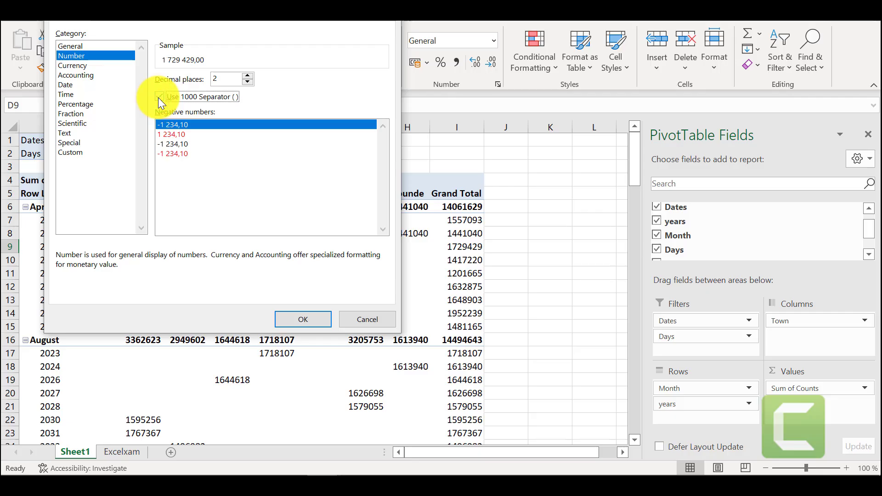
{"action": "left_click", "coordinate": [247, 76]}
{"action": "left_click", "coordinate": [247, 79]}
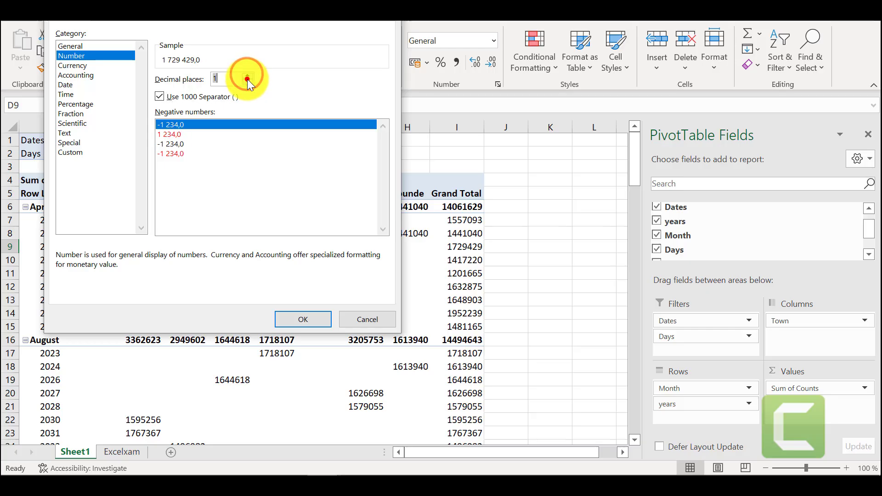
Step: Try the Currency format on the cell with the symbol set to None
{"action": "left_click", "coordinate": [85, 67]}
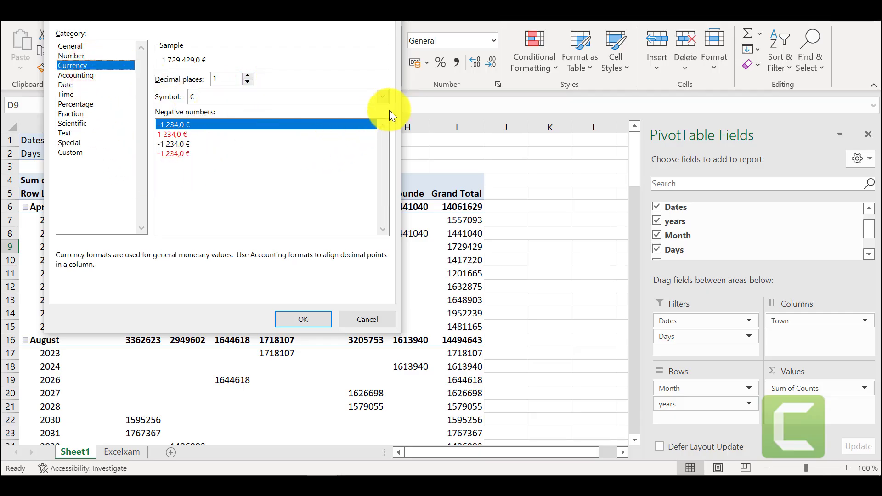
{"action": "left_click", "coordinate": [383, 96]}
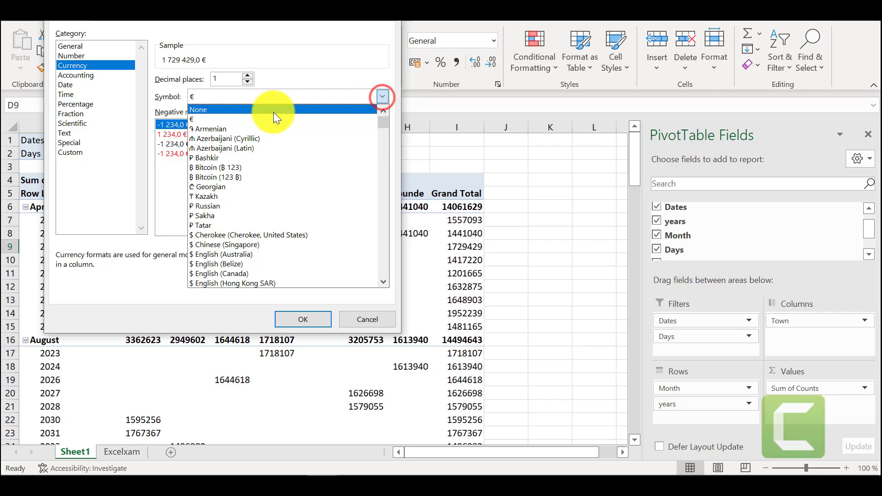
{"action": "left_click", "coordinate": [257, 113]}
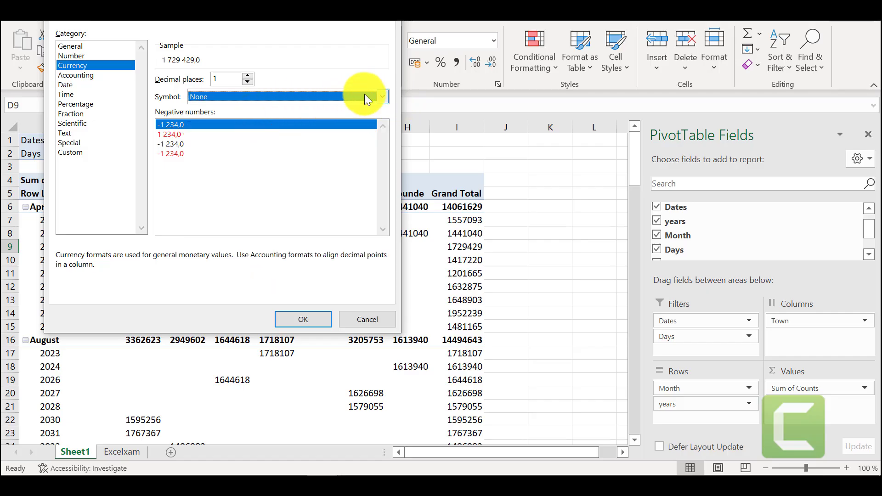
Step: Preview the Date, Time and Percentage formats for the cell, with zero decimal places for Percentage
{"action": "left_click", "coordinate": [92, 86]}
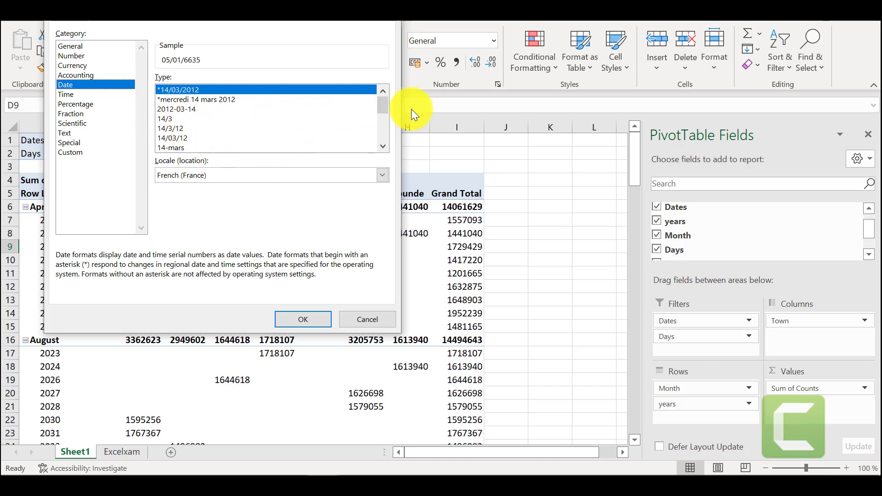
{"action": "mouse_move", "coordinate": [382, 108]}
{"action": "left_mouse_down"}
{"action": "mouse_move", "coordinate": [381, 133]}
{"action": "mouse_move", "coordinate": [375, 97]}
{"action": "left_mouse_up"}
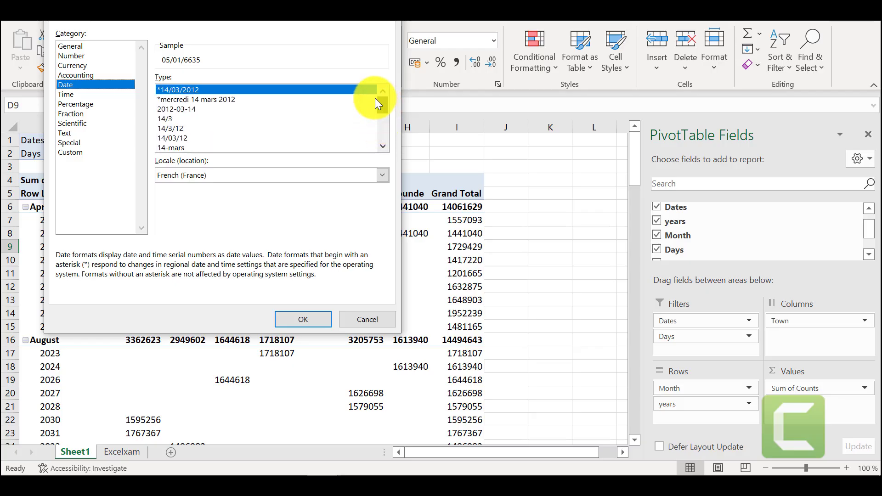
{"action": "left_click", "coordinate": [73, 93]}
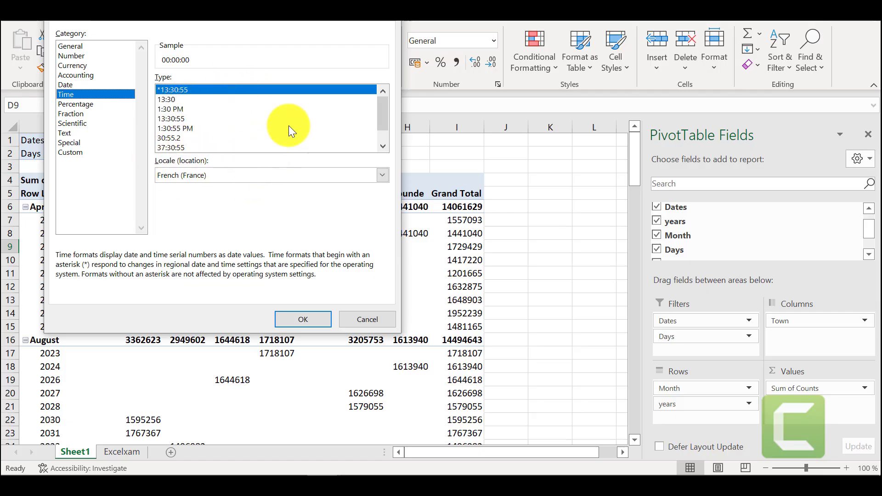
{"action": "left_click_drag", "start_coordinate": [385, 117], "coordinate": [373, 99]}
{"action": "left_click", "coordinate": [89, 103]}
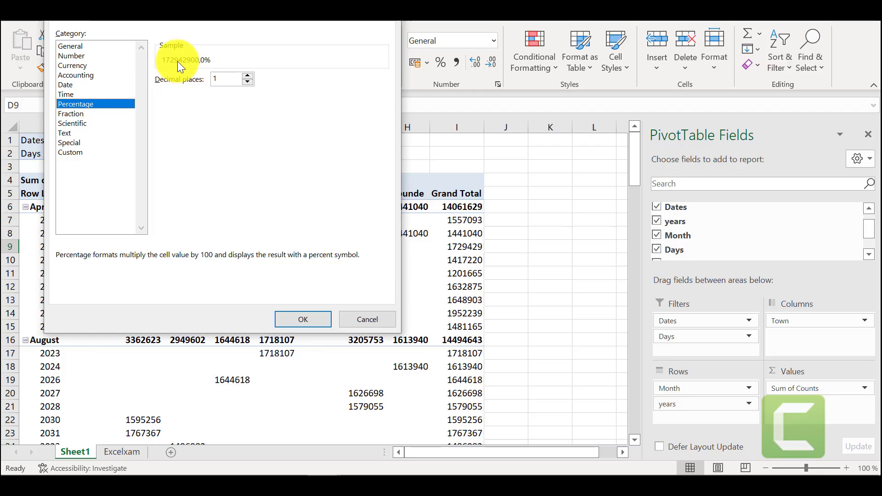
{"action": "left_click", "coordinate": [249, 81]}
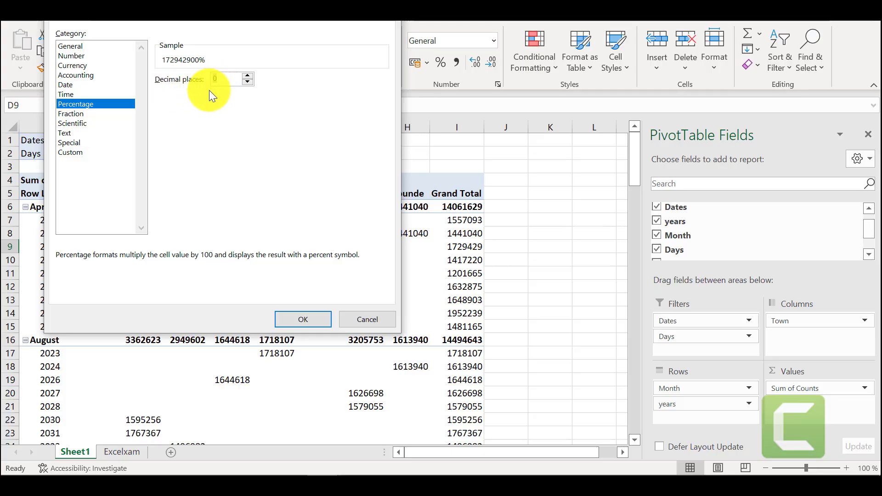
Step: Apply the Fraction format "Up to one digit (1/4)" to cell D9
{"action": "left_click", "coordinate": [94, 114]}
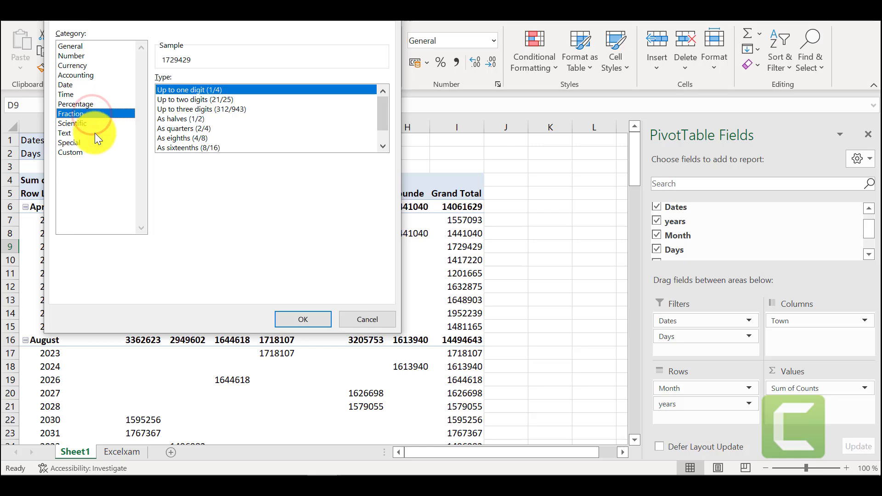
{"action": "left_click", "coordinate": [307, 319]}
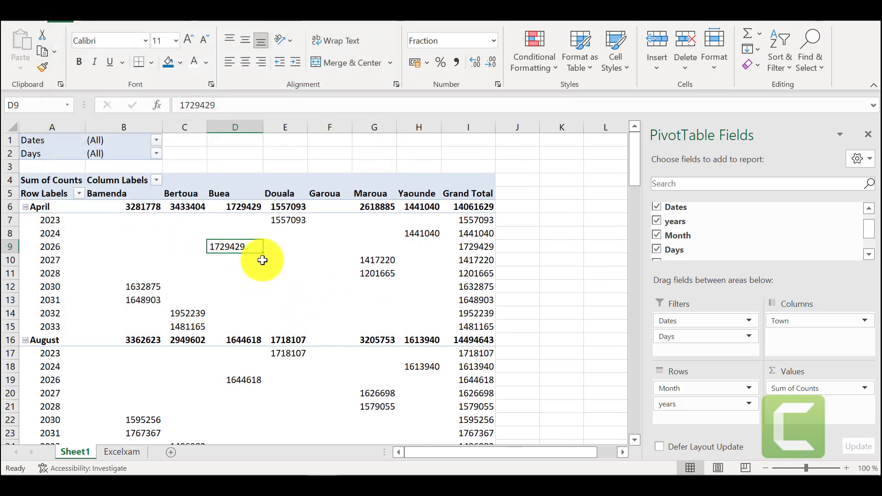
{"action": "left_click", "coordinate": [248, 272]}
{"action": "left_click", "coordinate": [244, 247]}
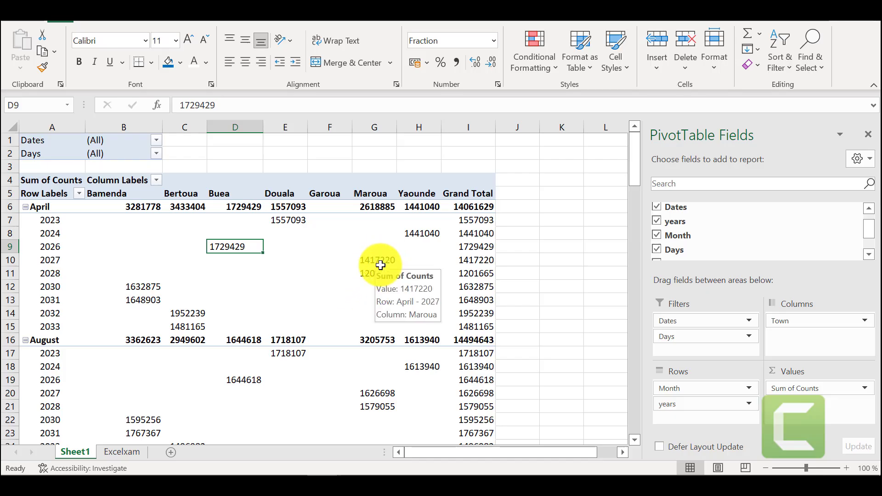
Step: Widen the Maroua, Garoua, Douala and Buea columns (G, F, E and D) of the pivot table
{"action": "left_click_drag", "start_coordinate": [397, 127], "coordinate": [451, 128]}
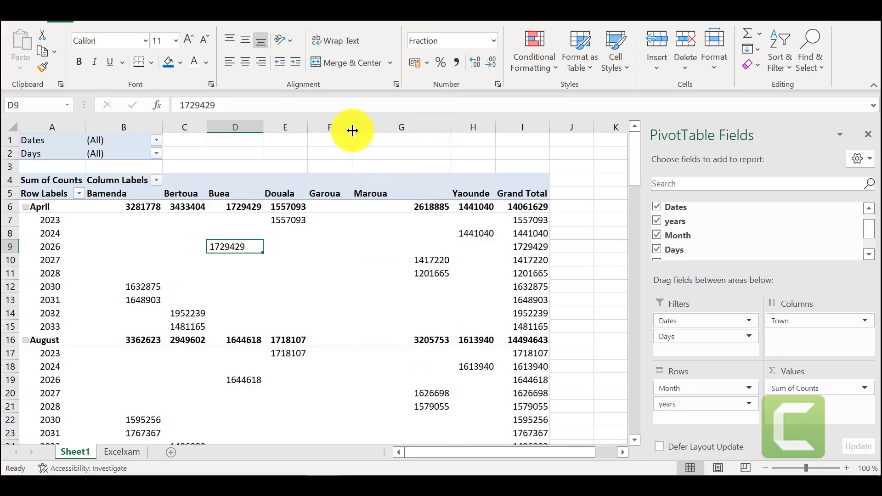
{"action": "left_click_drag", "start_coordinate": [353, 130], "coordinate": [391, 130]}
{"action": "mouse_move", "coordinate": [307, 130]}
{"action": "left_mouse_down"}
{"action": "mouse_move", "coordinate": [325, 129]}
{"action": "mouse_move", "coordinate": [317, 130]}
{"action": "left_mouse_up"}
{"action": "left_click_drag", "start_coordinate": [262, 129], "coordinate": [291, 130]}
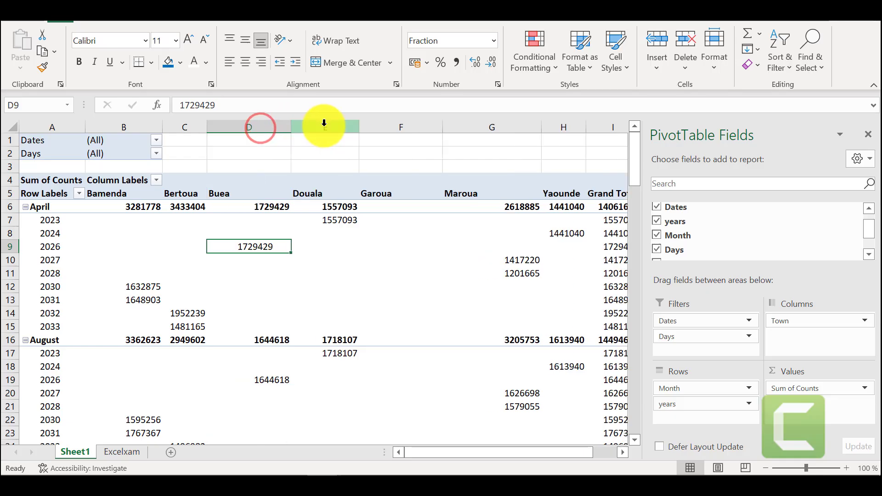
Step: For the Grand Total cells I7:I16, choose the Number format with the 1000 separator and two decimal places
{"action": "left_click_drag", "start_coordinate": [489, 454], "coordinate": [561, 459]}
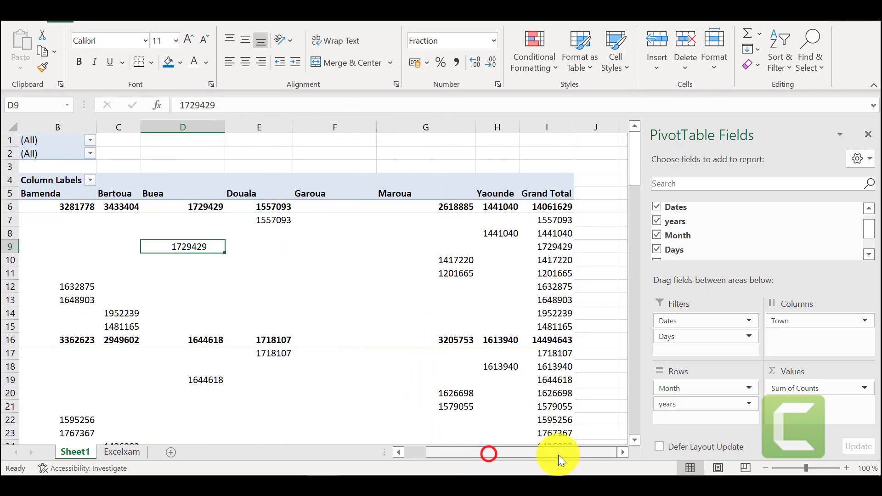
{"action": "left_click_drag", "start_coordinate": [551, 221], "coordinate": [557, 340]}
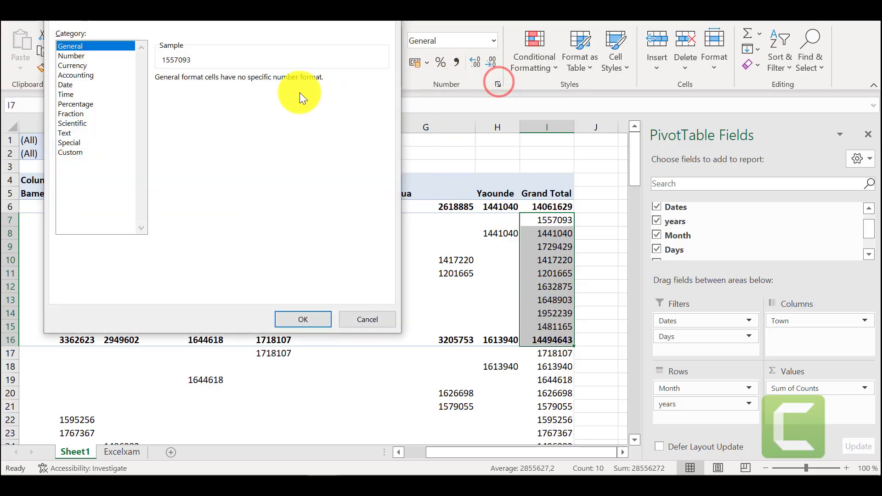
{"action": "left_click", "coordinate": [98, 57]}
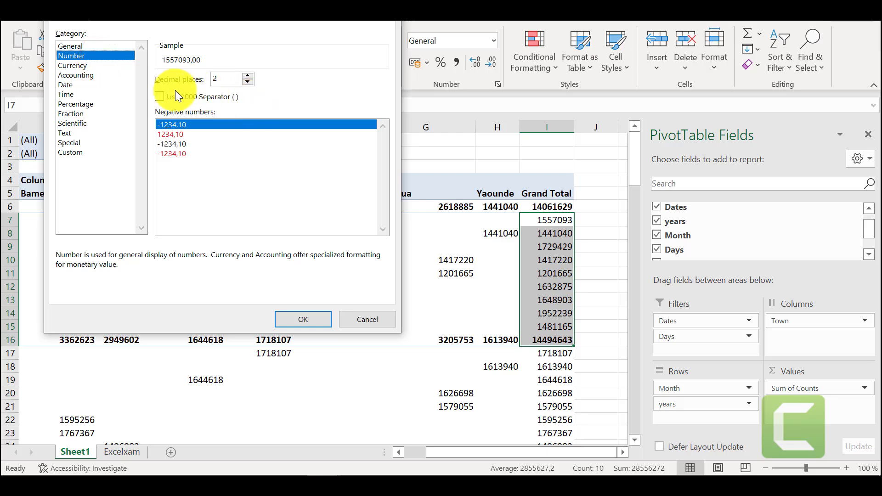
{"action": "left_click", "coordinate": [160, 96]}
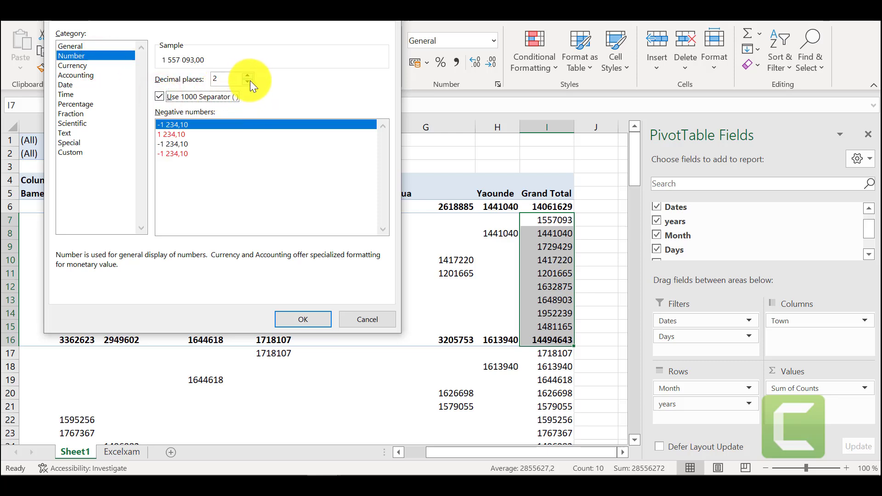
{"action": "left_click", "coordinate": [250, 81]}
{"action": "left_click", "coordinate": [250, 82]}
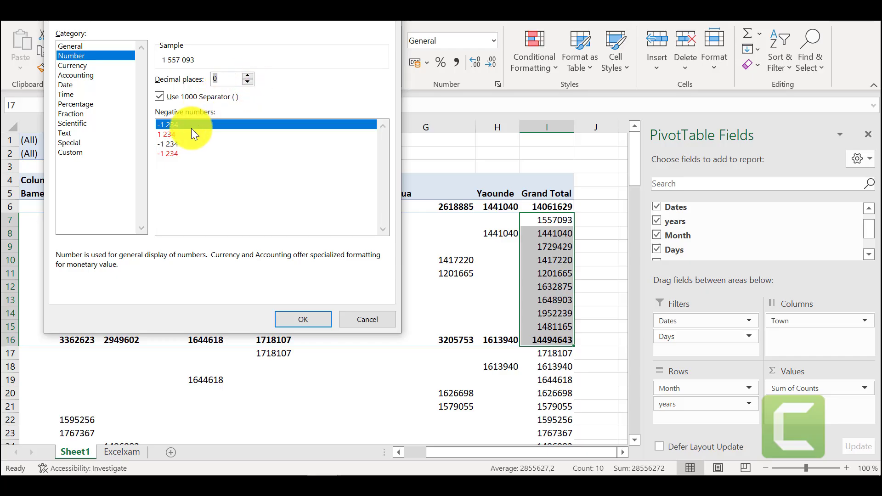
{"action": "left_click", "coordinate": [248, 75]}
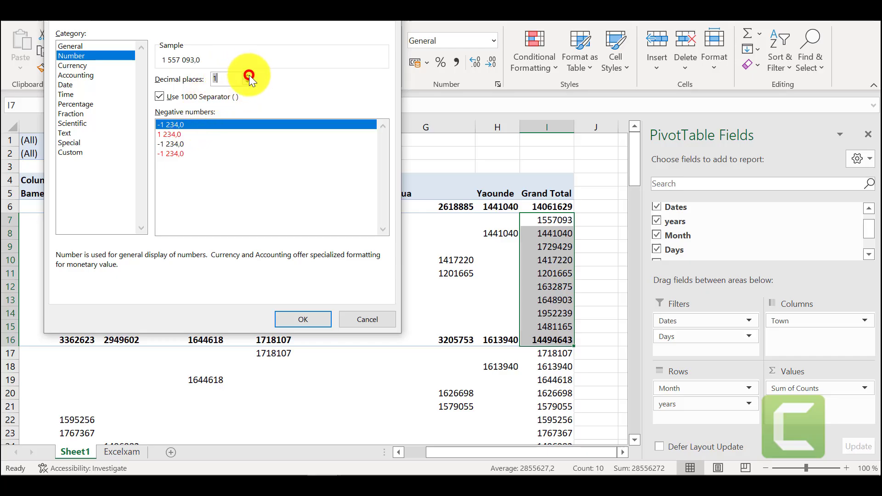
{"action": "left_click", "coordinate": [249, 75]}
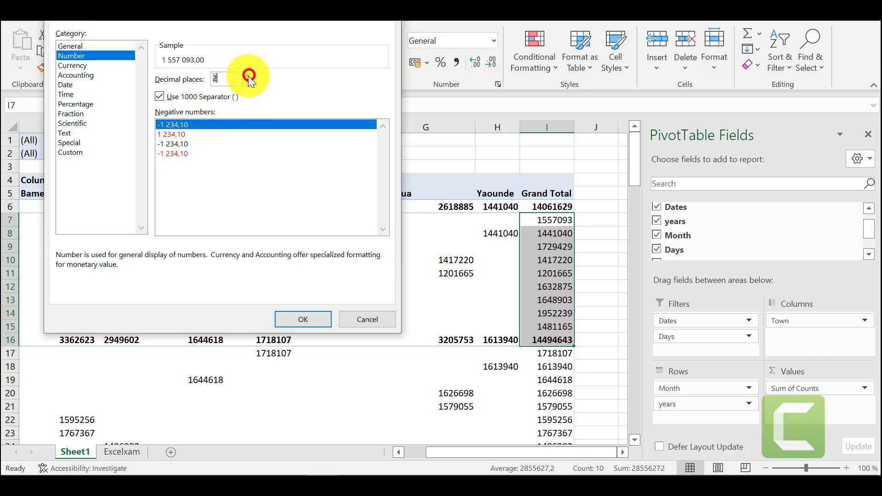
Step: Choose the Currency category for the Grand Total cells I7:I16 and look through the available currency symbols
{"action": "left_click", "coordinate": [88, 67]}
{"action": "left_click", "coordinate": [382, 97]}
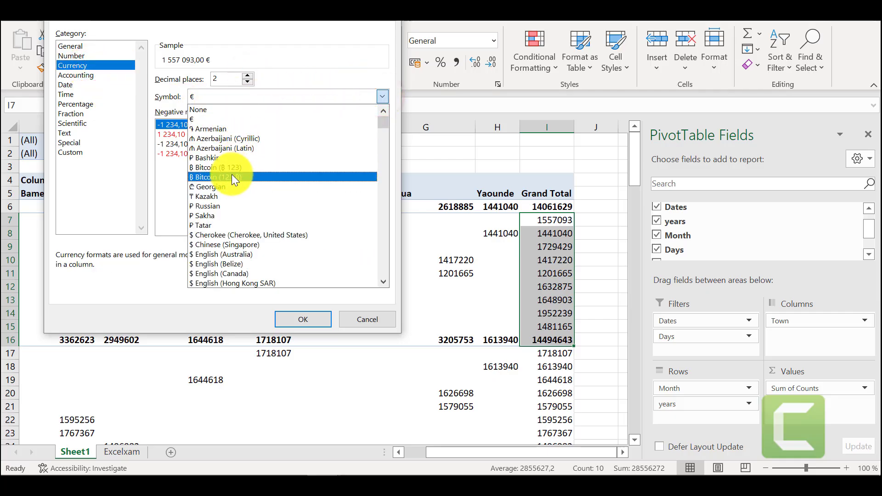
{"action": "scroll", "coordinate": [232, 177], "scroll_direction": "down", "scroll_amount": 8}
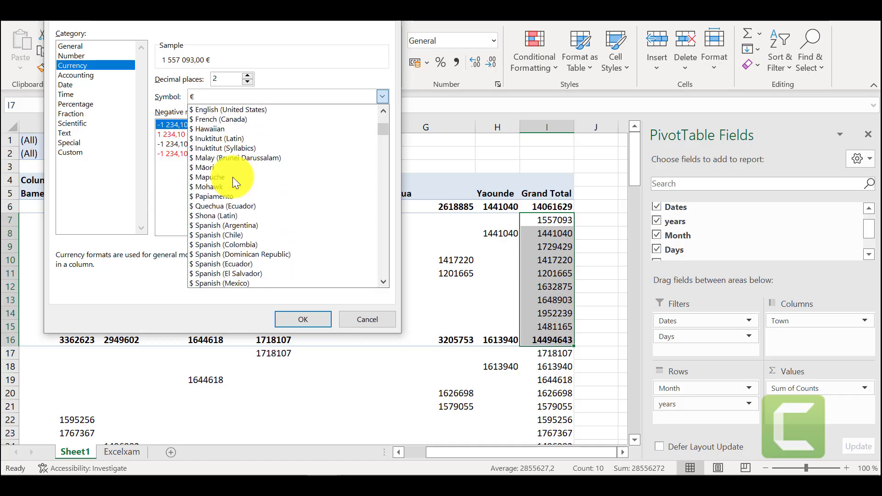
{"action": "scroll", "coordinate": [233, 178], "scroll_direction": "down", "scroll_amount": 10}
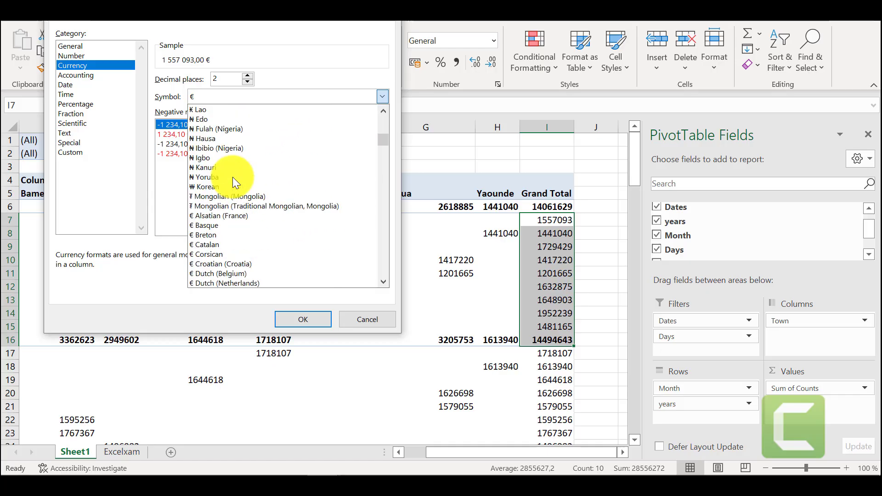
{"action": "scroll", "coordinate": [233, 178], "scroll_direction": "down", "scroll_amount": 6}
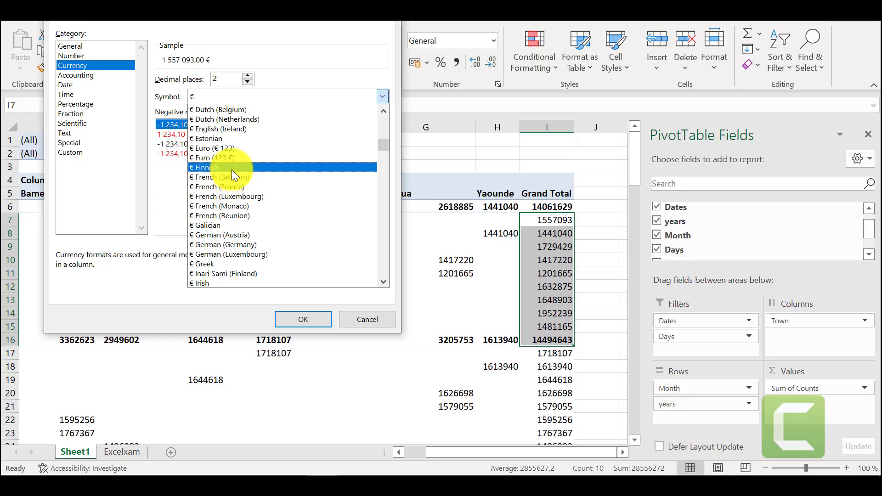
{"action": "scroll", "coordinate": [227, 184], "scroll_direction": "down", "scroll_amount": 8}
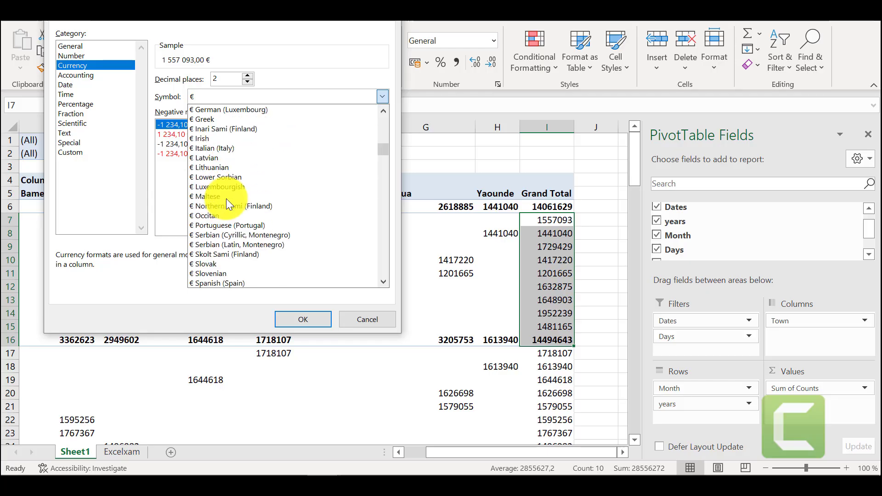
{"action": "scroll", "coordinate": [226, 199], "scroll_direction": "down", "scroll_amount": 6}
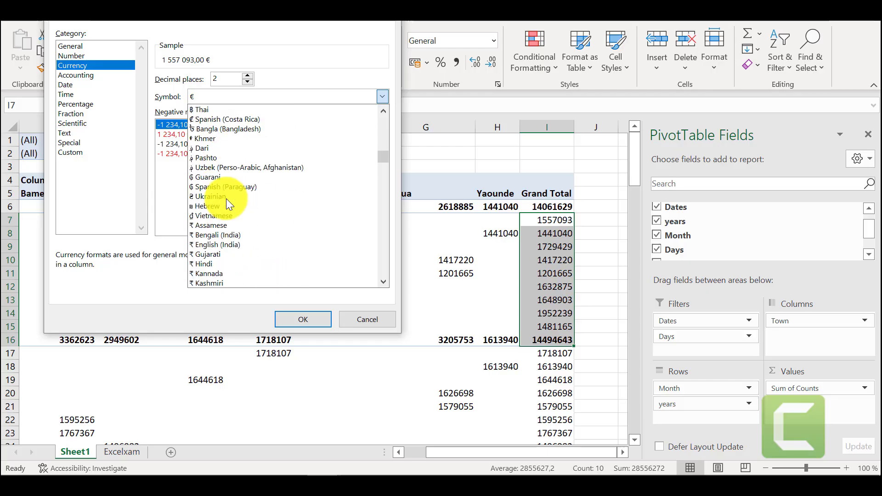
{"action": "scroll", "coordinate": [226, 198], "scroll_direction": "down", "scroll_amount": 7}
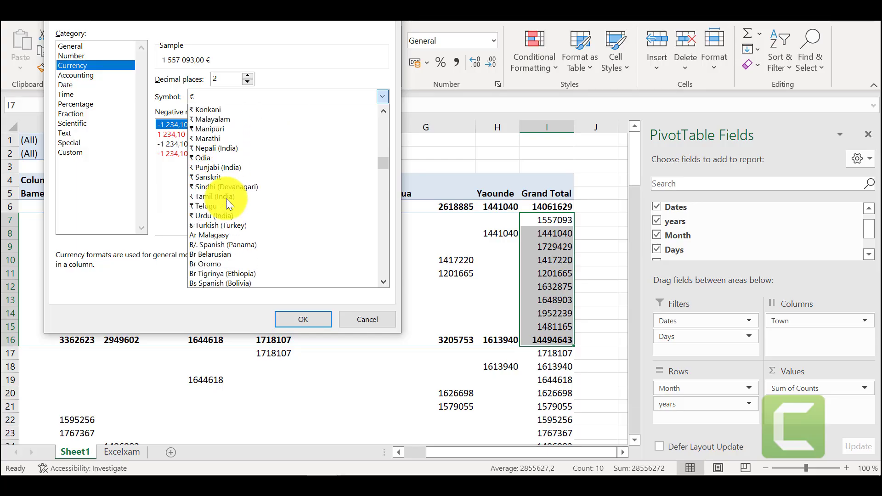
{"action": "scroll", "coordinate": [226, 198], "scroll_direction": "down", "scroll_amount": 8}
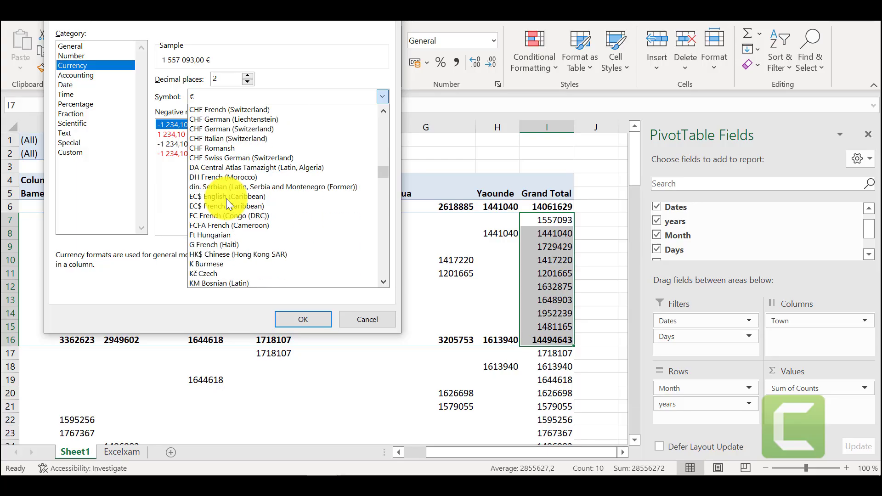
{"action": "scroll", "coordinate": [227, 199], "scroll_direction": "down", "scroll_amount": 10}
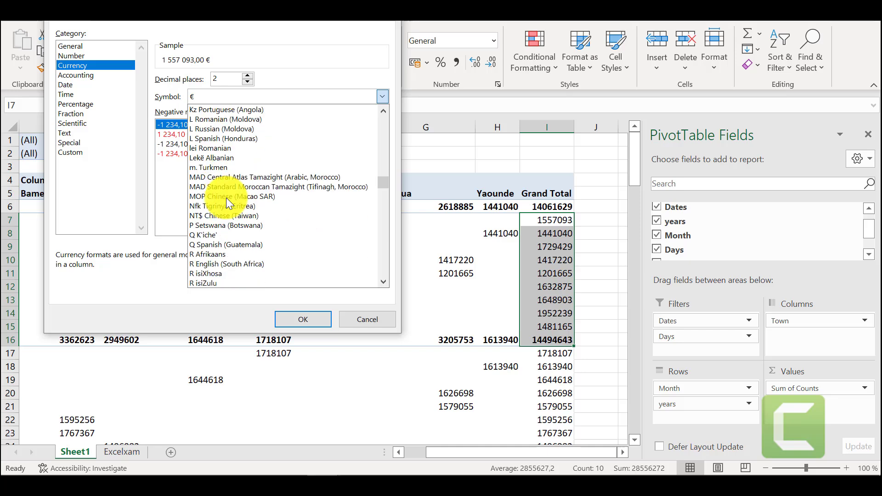
{"action": "scroll", "coordinate": [226, 197], "scroll_direction": "down", "scroll_amount": 6}
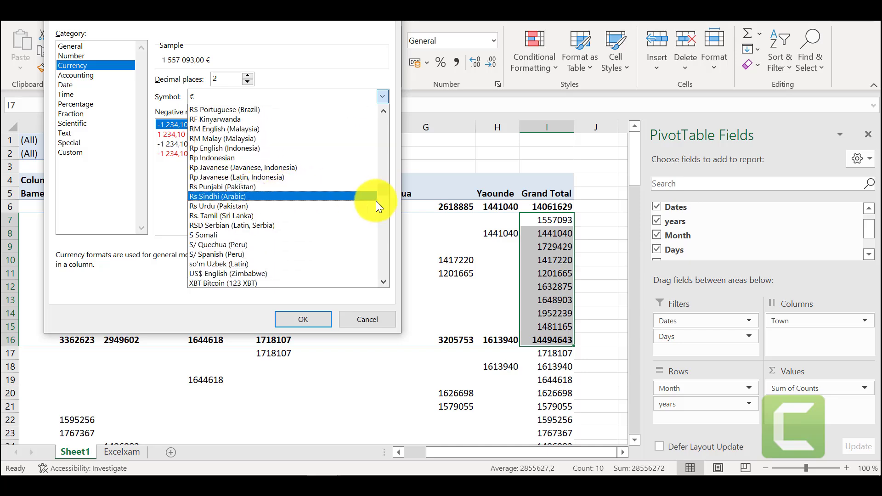
Step: Apply the Currency format with the € symbol and two decimal places to cells I7:I16
{"action": "left_click_drag", "start_coordinate": [389, 192], "coordinate": [401, 119]}
{"action": "left_click", "coordinate": [216, 119]}
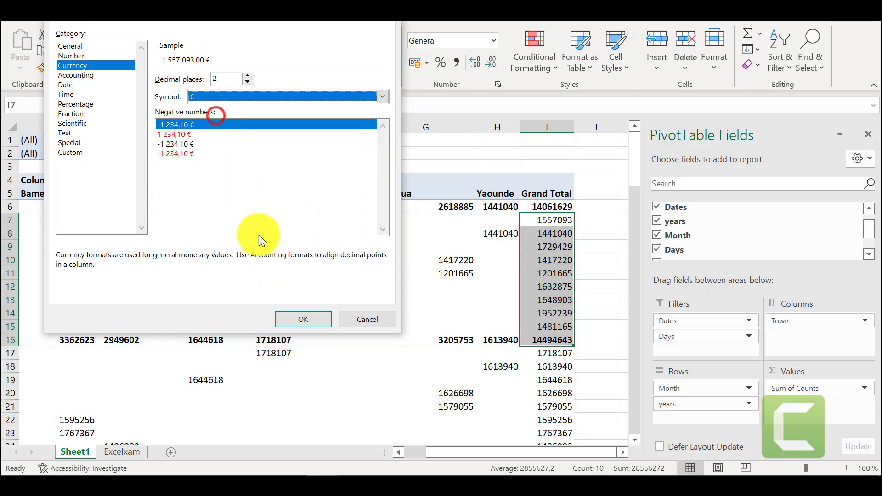
{"action": "left_click", "coordinate": [299, 318]}
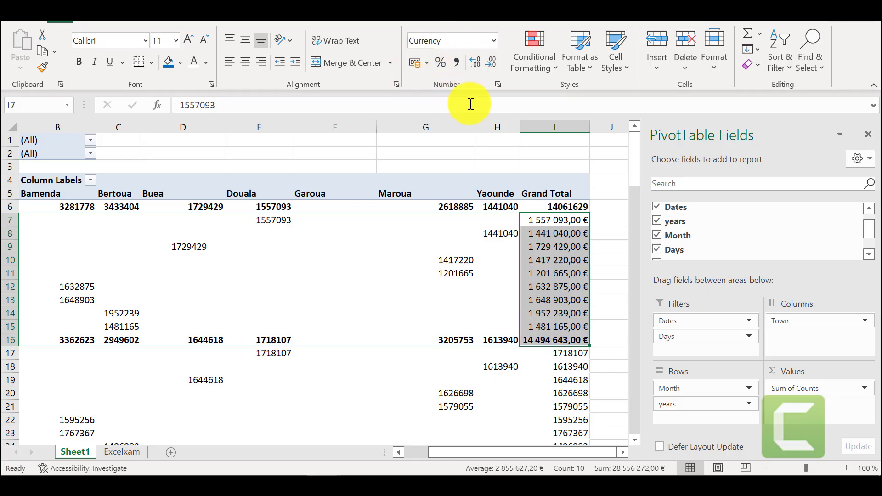
Step: Start a new PivotTable style for the pivot table and name it "Excelxam"
{"action": "left_click", "coordinate": [382, 220]}
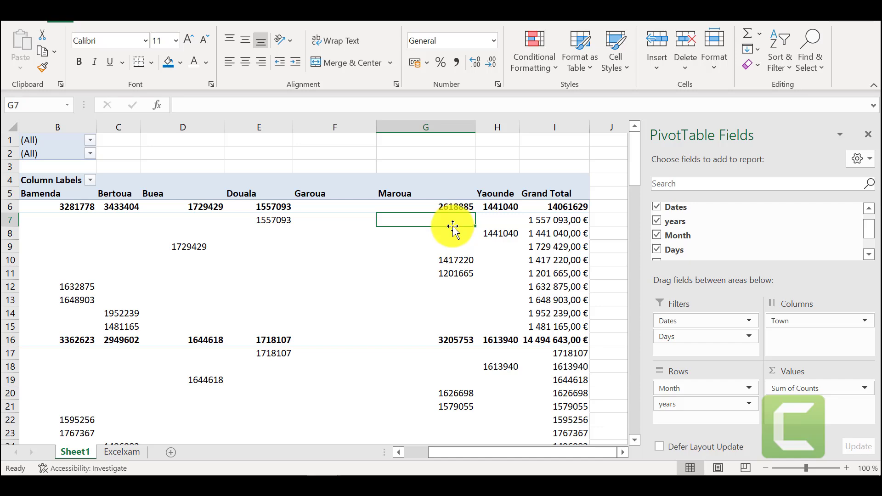
{"action": "left_click", "coordinate": [740, 22]}
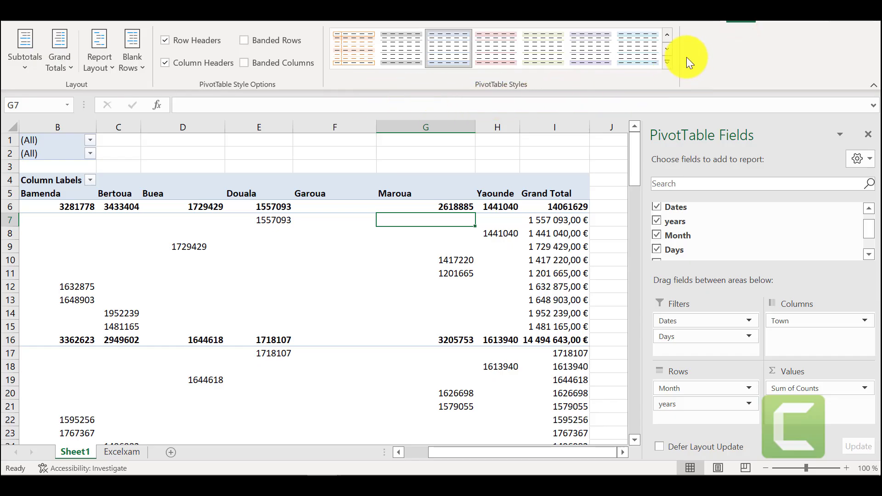
{"action": "left_click", "coordinate": [668, 62]}
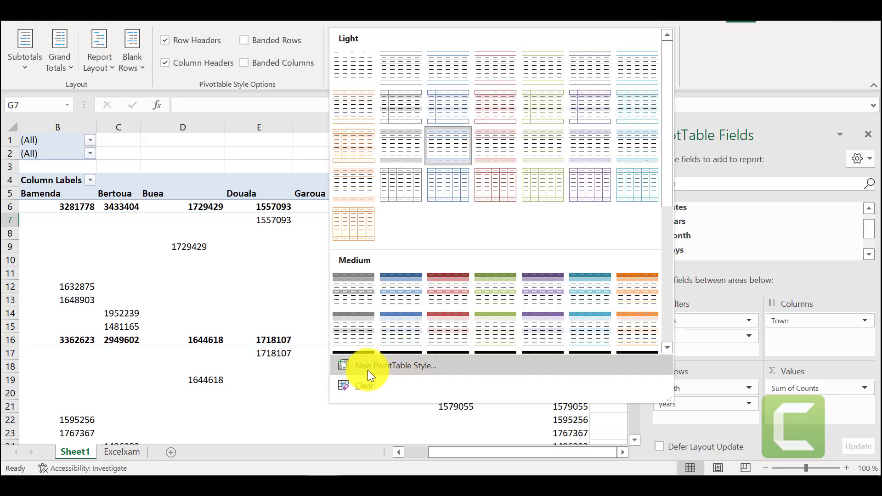
{"action": "left_click_drag", "start_coordinate": [668, 174], "coordinate": [650, 359]}
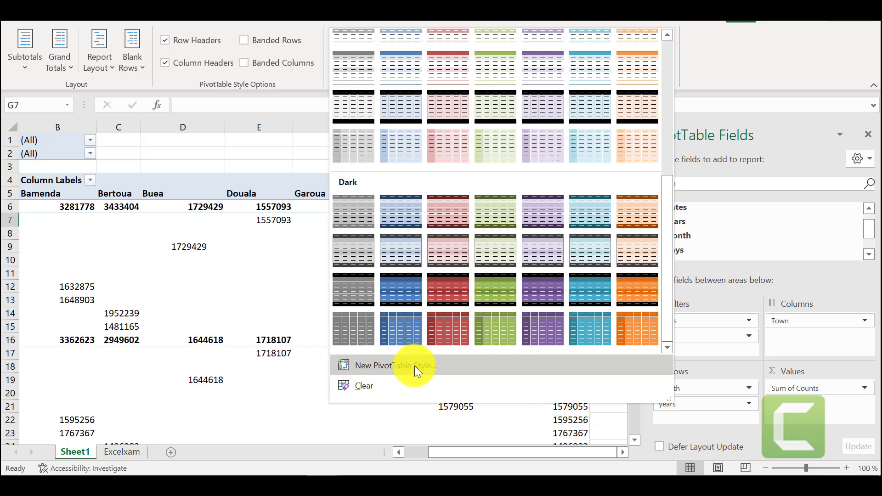
{"action": "left_click", "coordinate": [415, 366]}
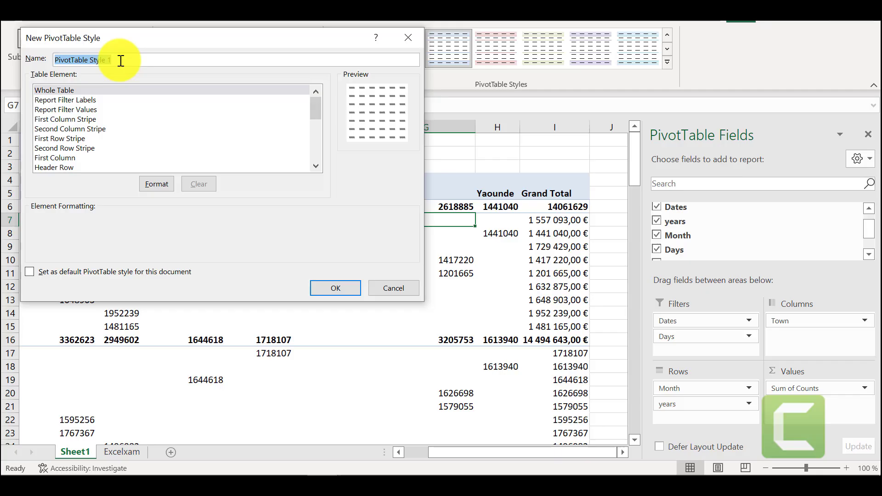
{"action": "type", "text": "E"}
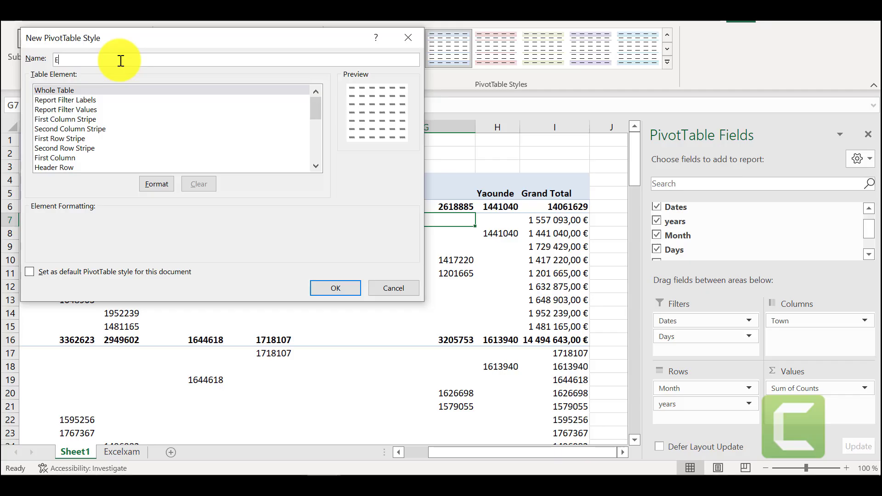
{"action": "type", "text": "xcelxam"}
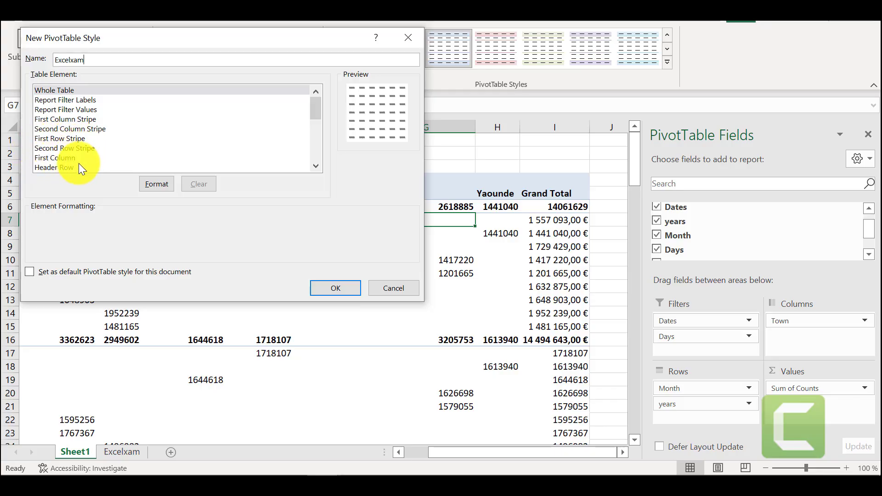
Step: Format the style's Whole Table element with a Bold font and borders on all outer and inner horizontal and vertical edges
{"action": "left_click", "coordinate": [165, 185]}
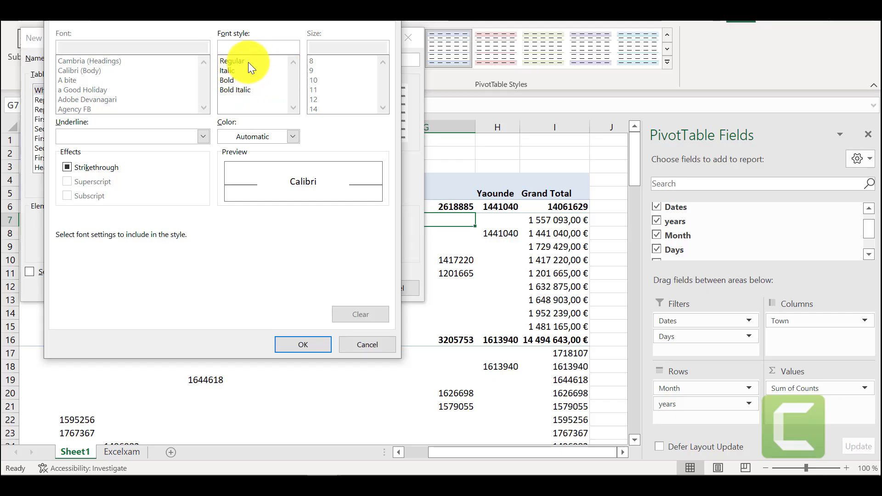
{"action": "left_click", "coordinate": [233, 81]}
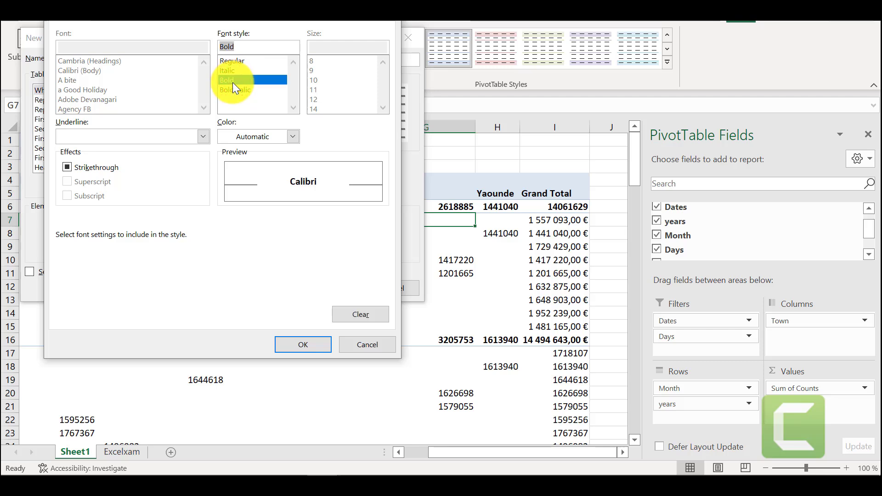
{"action": "left_click", "coordinate": [124, 28]}
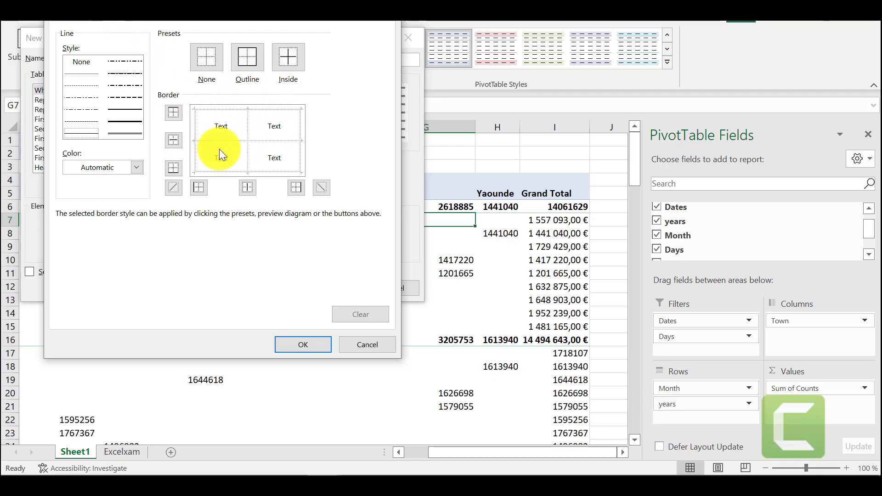
{"action": "left_click", "coordinate": [170, 169]}
{"action": "left_click", "coordinate": [173, 142]}
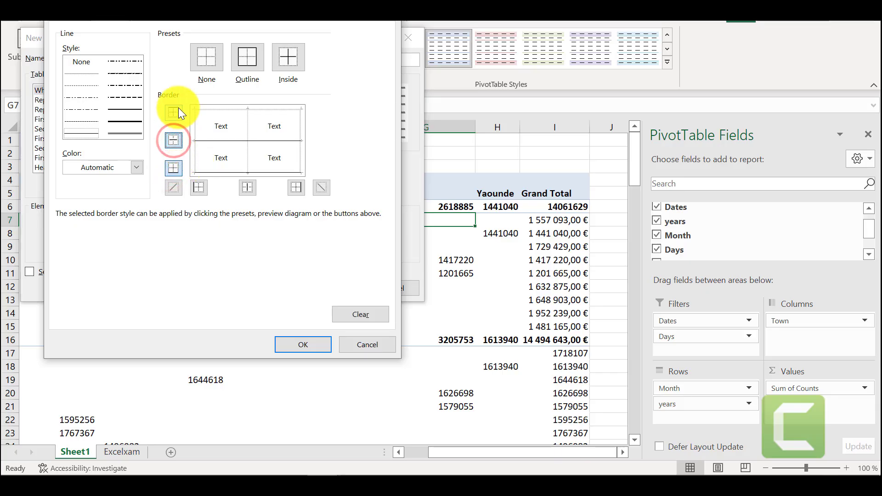
{"action": "left_click", "coordinate": [177, 110]}
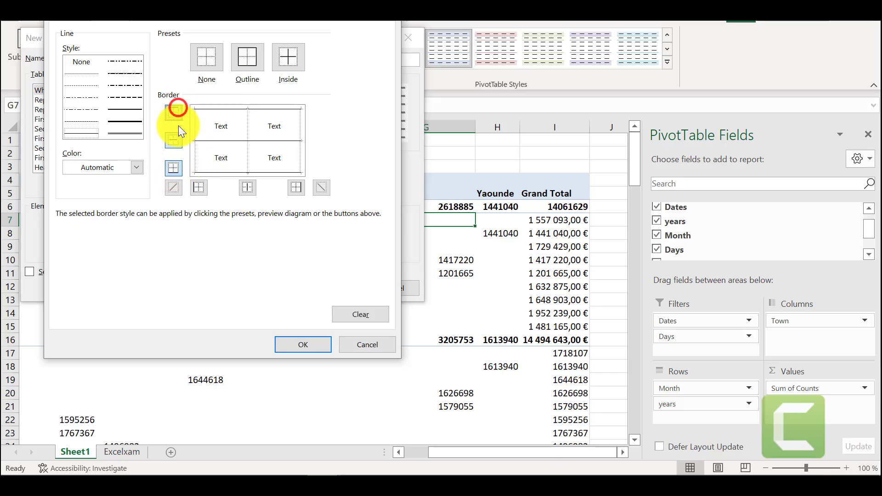
{"action": "left_click", "coordinate": [249, 187]}
{"action": "left_click", "coordinate": [296, 187]}
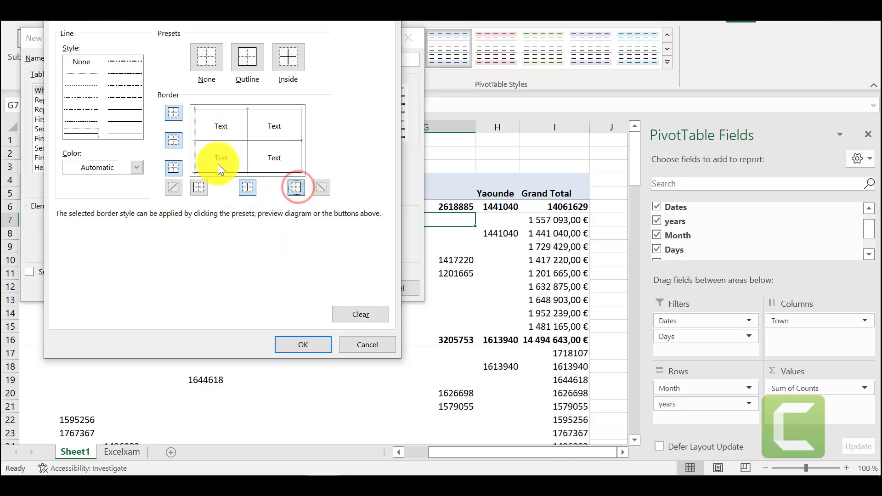
{"action": "left_click", "coordinate": [194, 191]}
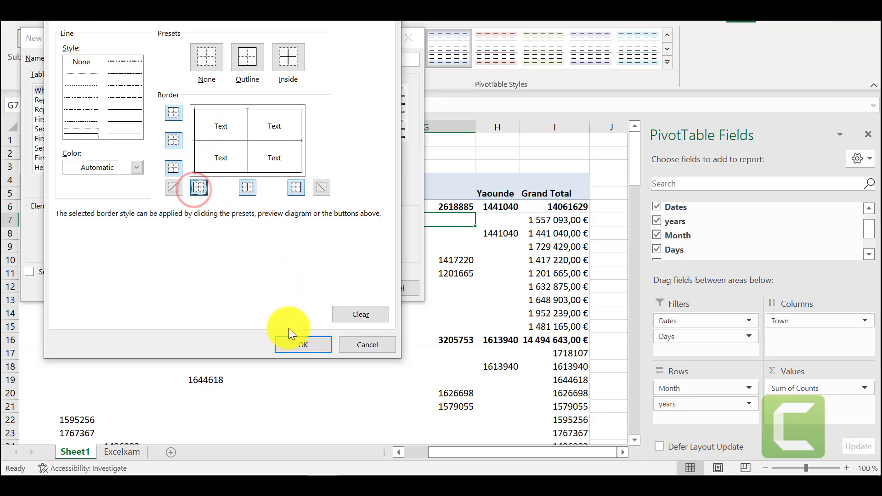
Step: Set the Whole Table element's background fill to the custom teal colour #65BBB9
{"action": "left_click", "coordinate": [161, 18]}
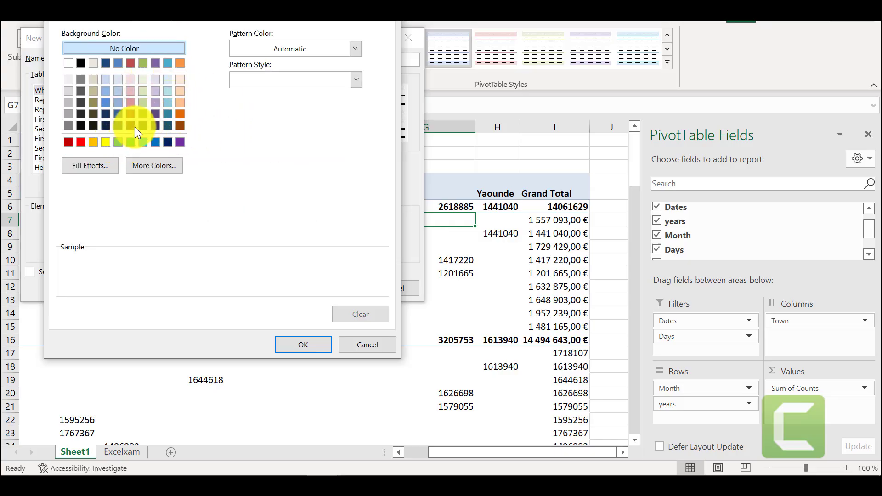
{"action": "left_click", "coordinate": [117, 143]}
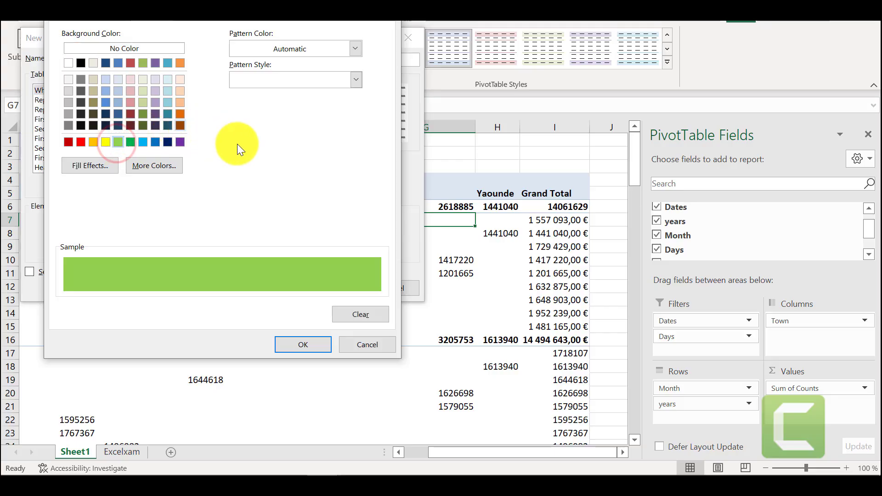
{"action": "left_click", "coordinate": [167, 166]}
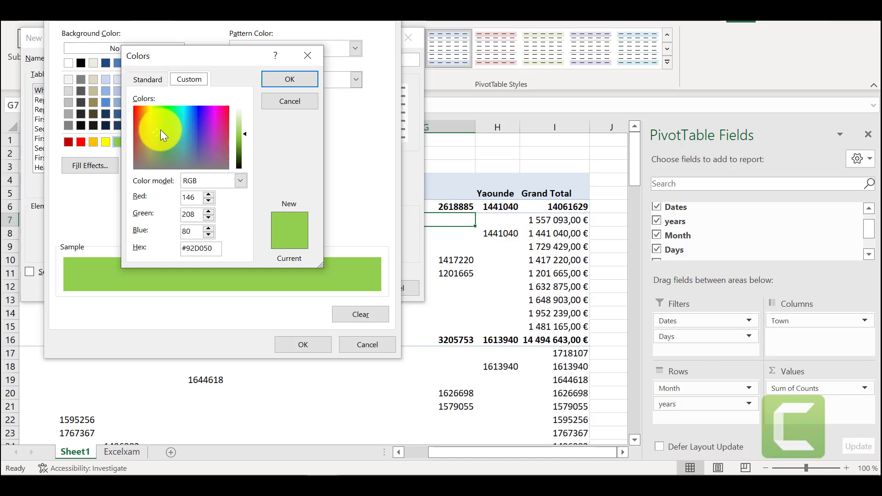
{"action": "left_click_drag", "start_coordinate": [153, 135], "coordinate": [180, 144]}
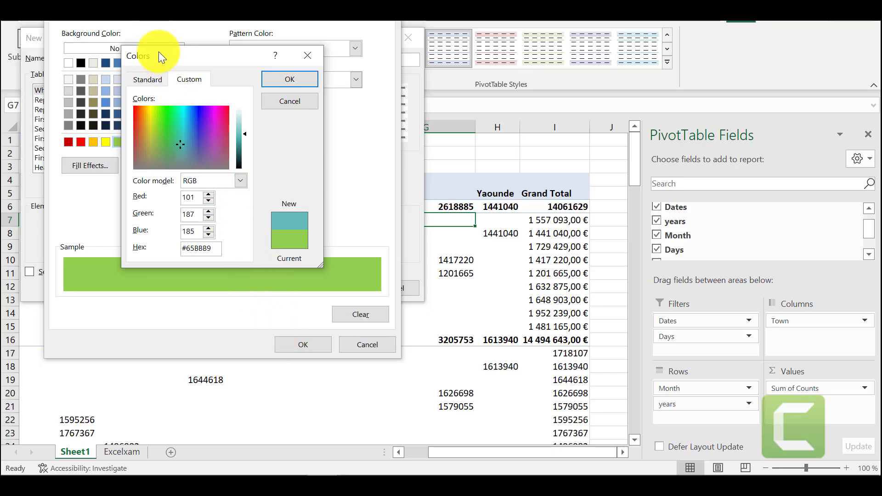
{"action": "left_click", "coordinate": [365, 162]}
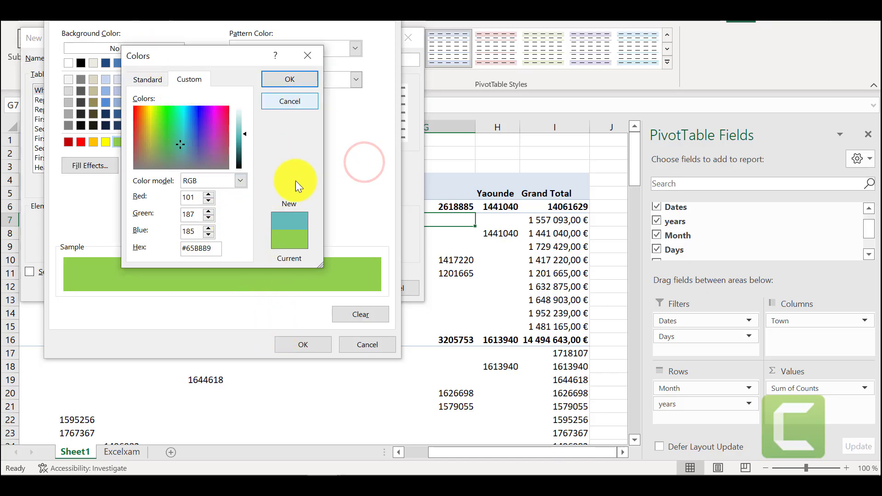
{"action": "left_click", "coordinate": [305, 79]}
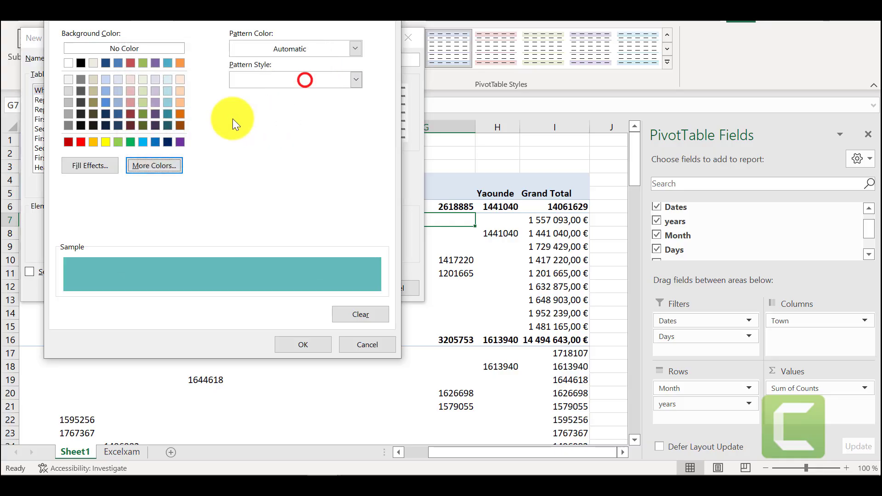
Step: Set the Whole Table element's font colour to the standard Blue and save the new PivotTable style
{"action": "left_click", "coordinate": [83, 23]}
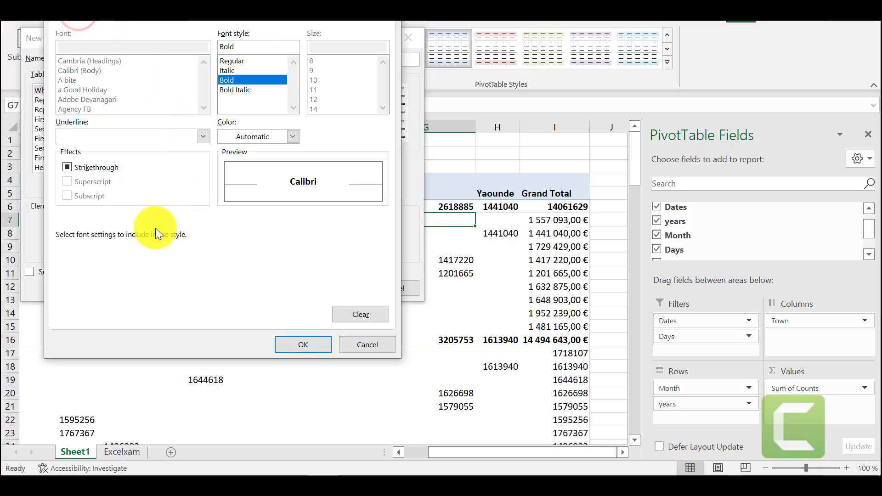
{"action": "left_click", "coordinate": [107, 168]}
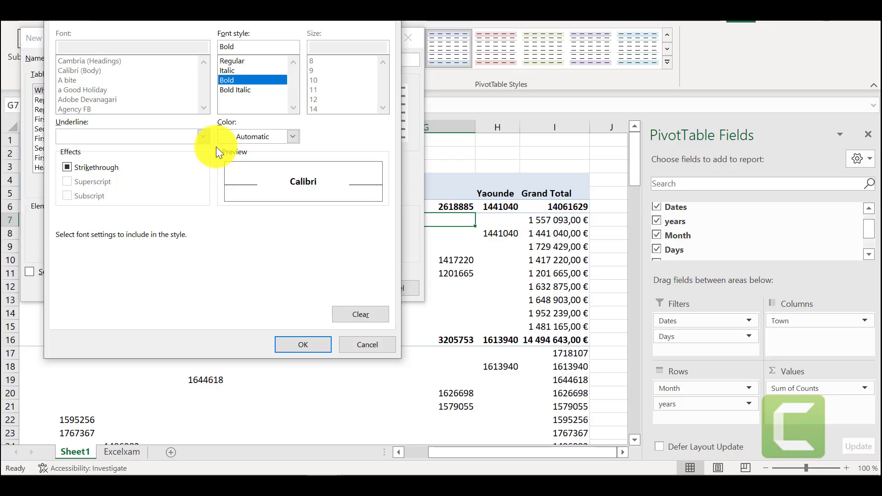
{"action": "left_click", "coordinate": [203, 137]}
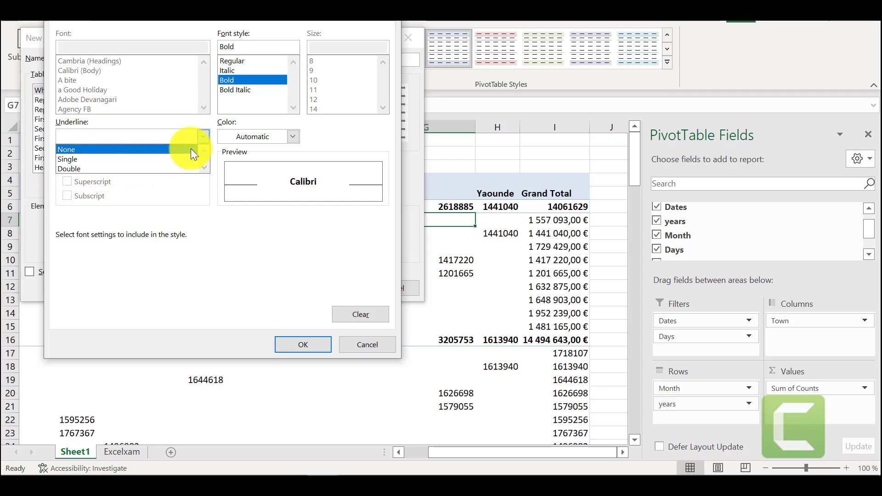
{"action": "left_click", "coordinate": [201, 136]}
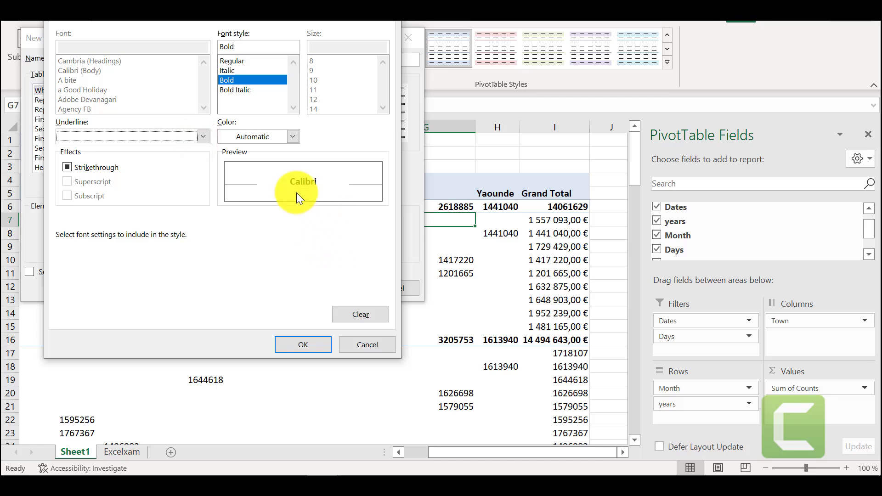
{"action": "left_click", "coordinate": [290, 137]}
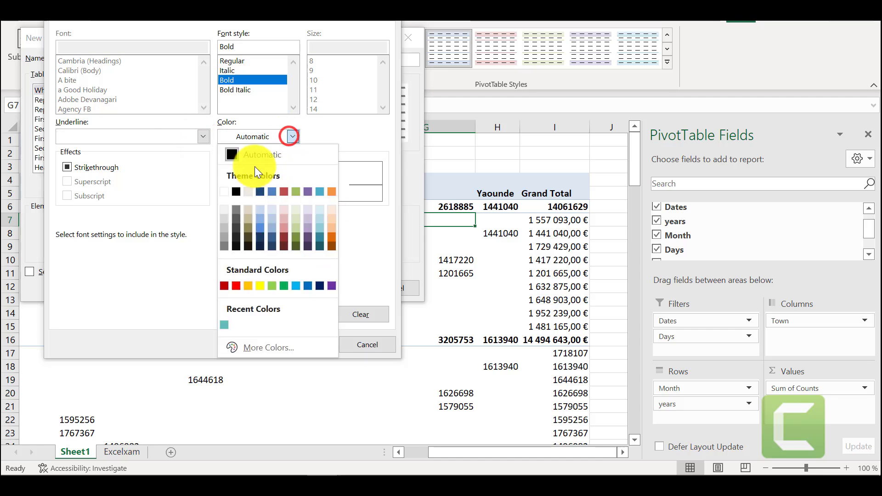
{"action": "left_click", "coordinate": [311, 286]}
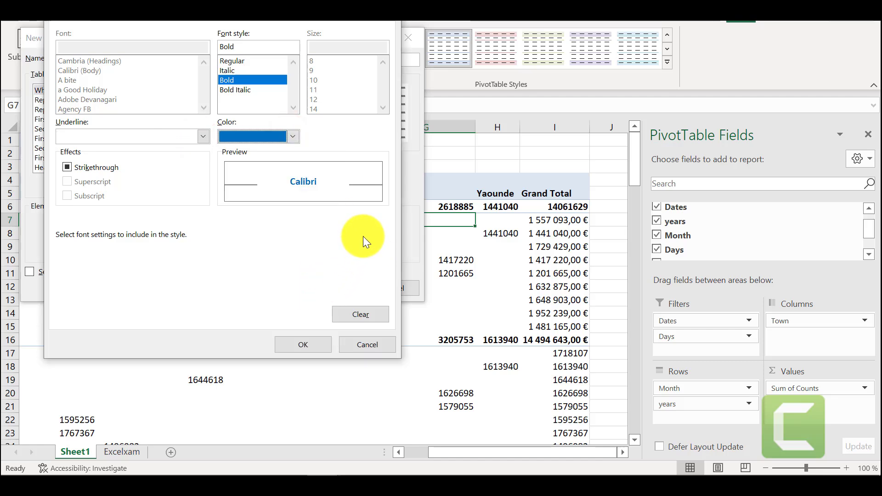
{"action": "left_click", "coordinate": [300, 343]}
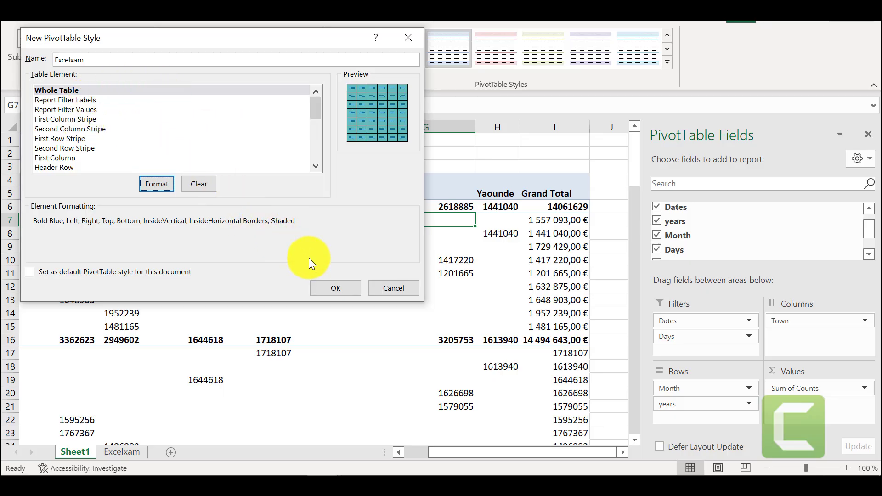
{"action": "left_click", "coordinate": [320, 287]}
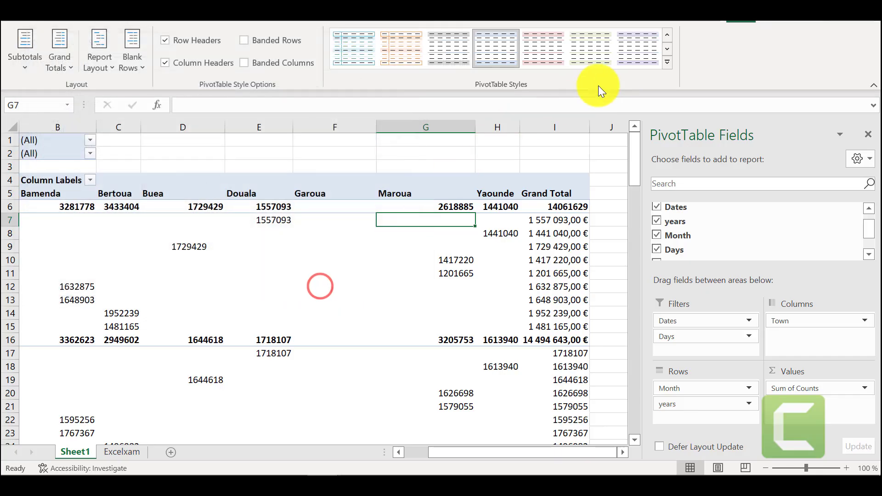
Step: Apply the custom Excelxam style to the pivot table and review the formatting down to its last row
{"action": "left_click", "coordinate": [667, 61]}
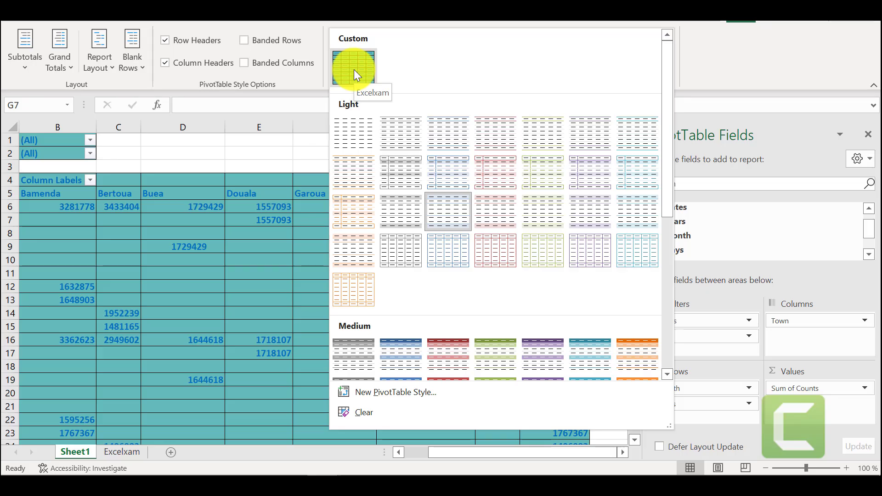
{"action": "left_click", "coordinate": [353, 70]}
{"action": "scroll", "coordinate": [248, 281], "scroll_direction": "down", "scroll_amount": 16}
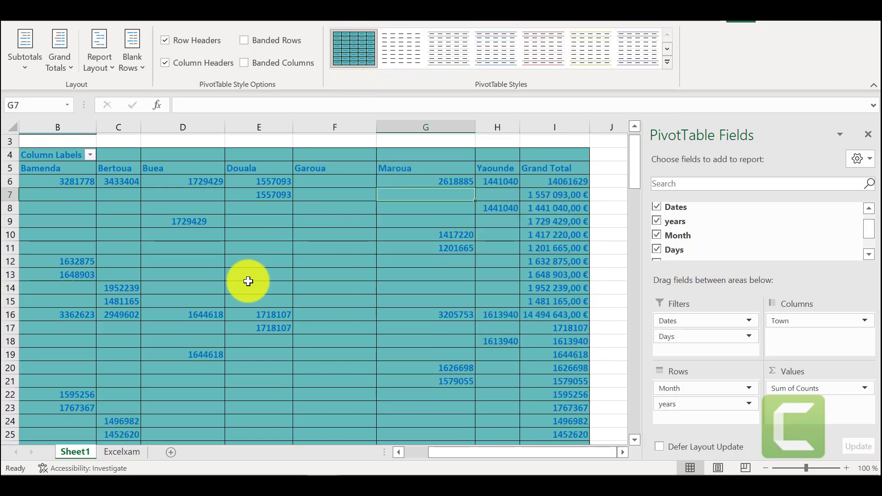
{"action": "scroll", "coordinate": [248, 280], "scroll_direction": "down", "scroll_amount": 20}
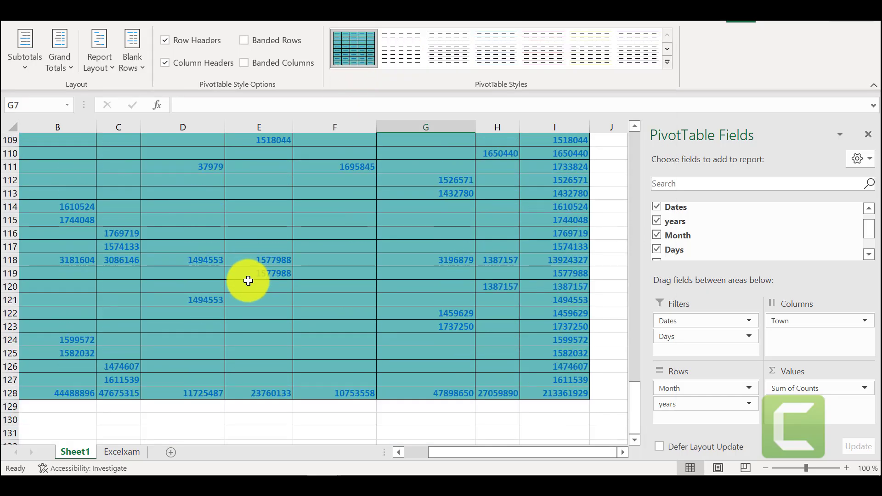
{"action": "scroll", "coordinate": [248, 280], "scroll_direction": "up", "scroll_amount": 14}
{"action": "scroll", "coordinate": [248, 281], "scroll_direction": "up", "scroll_amount": 20}
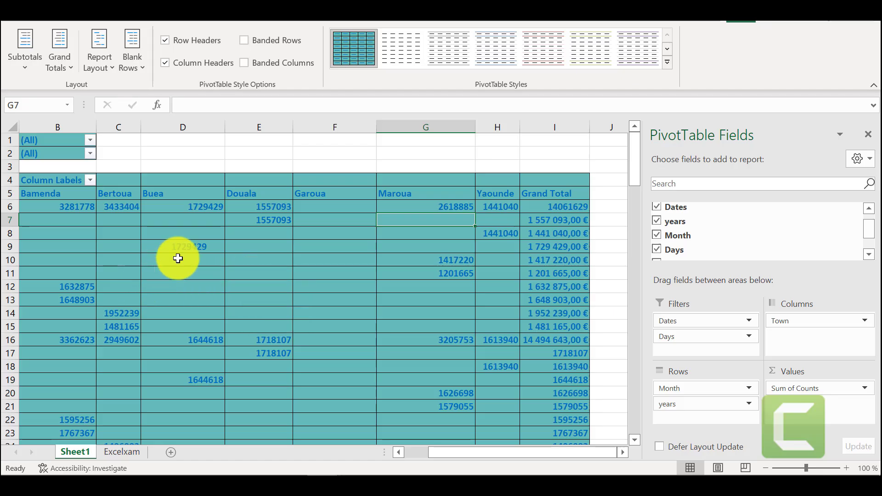
{"action": "left_click", "coordinate": [669, 63]}
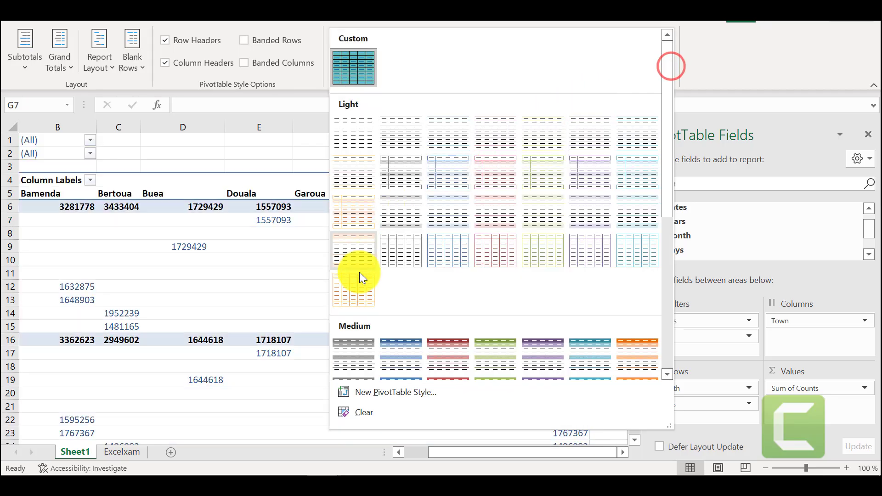
{"action": "left_click", "coordinate": [421, 402]}
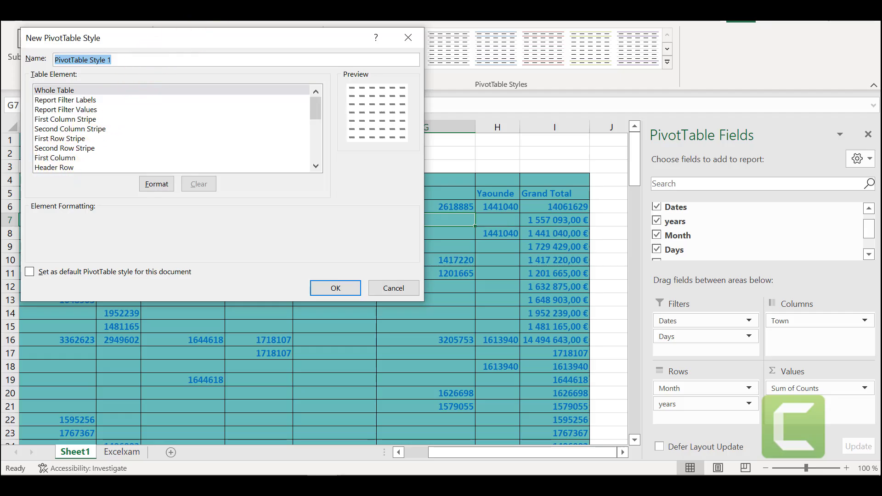
{"action": "left_click", "coordinate": [407, 38]}
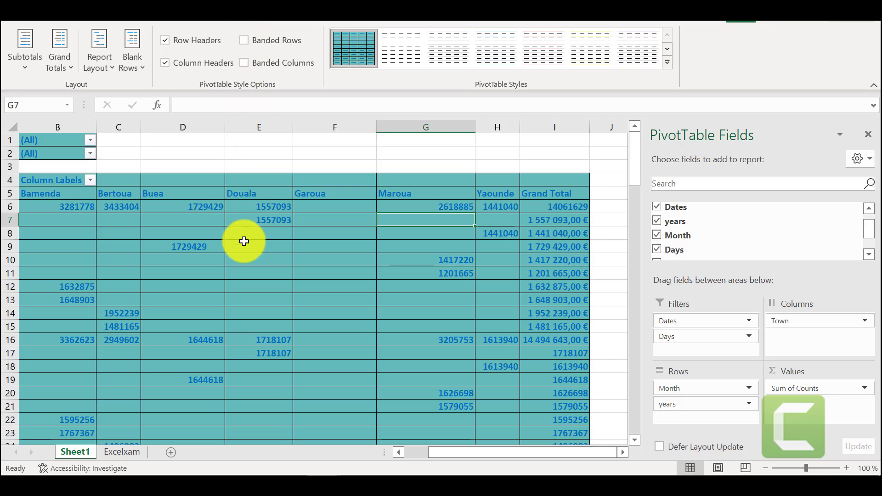
Step: Turn on banded rows for the pivot table from cell E7
{"action": "left_click", "coordinate": [250, 221]}
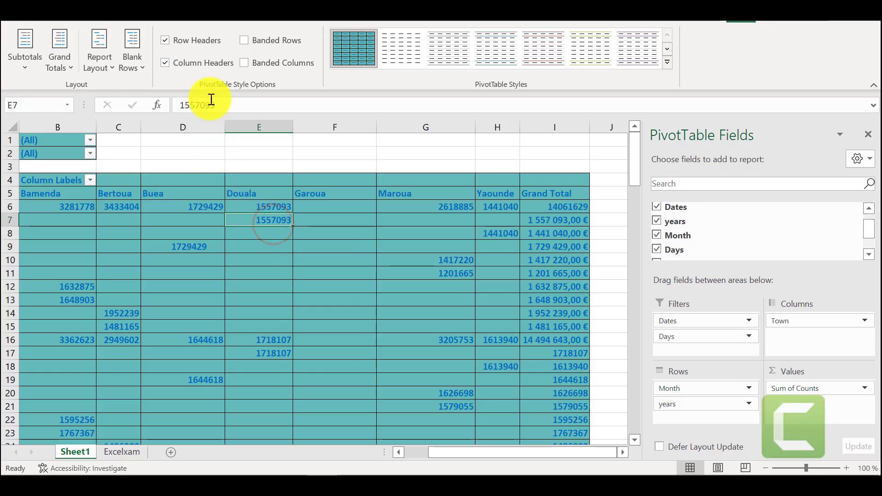
{"action": "left_click", "coordinate": [243, 40]}
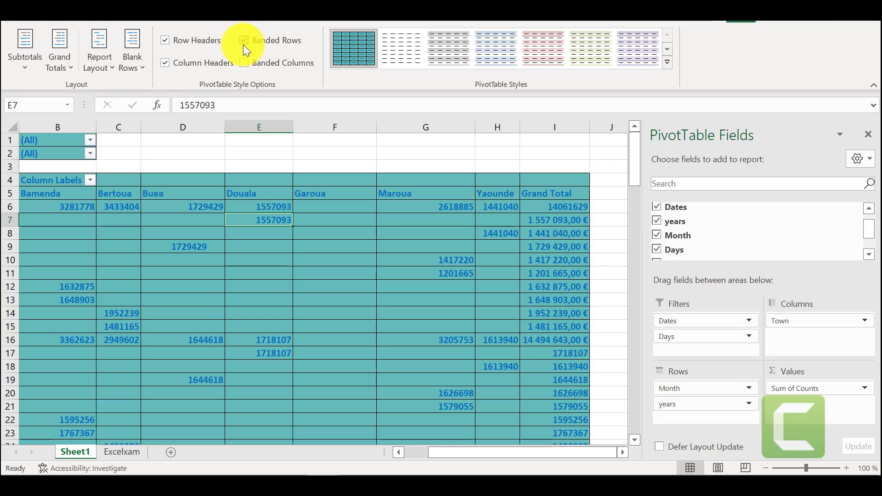
{"action": "left_click", "coordinate": [292, 378]}
{"action": "left_click", "coordinate": [254, 224]}
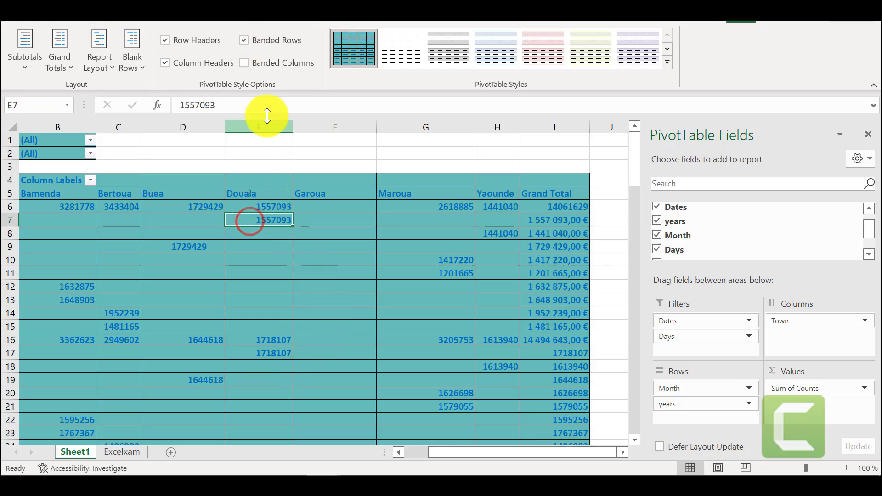
Step: Try the banded rows and banded columns options with the range B5:I8 selected
{"action": "left_click_drag", "start_coordinate": [51, 196], "coordinate": [561, 234]}
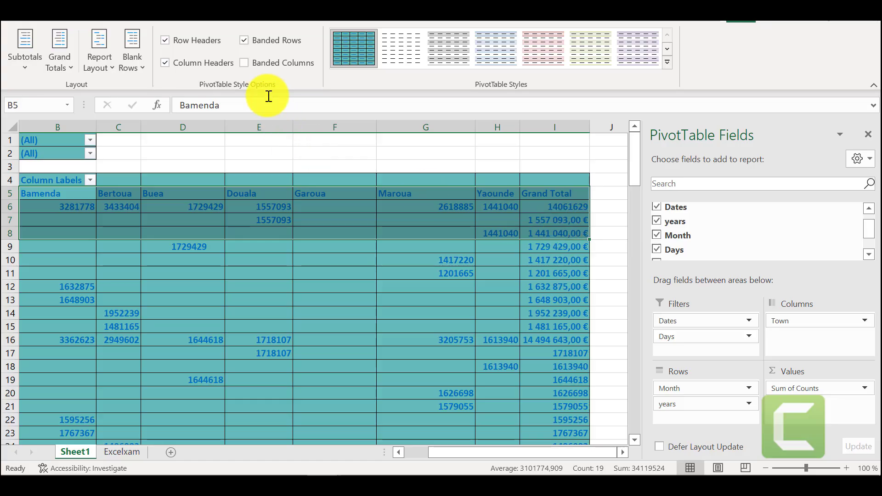
{"action": "left_click", "coordinate": [244, 40]}
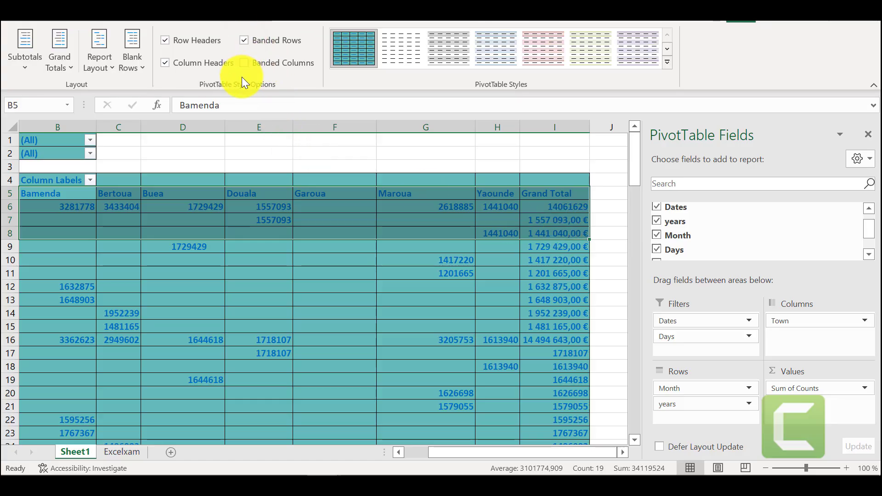
{"action": "left_click", "coordinate": [241, 65]}
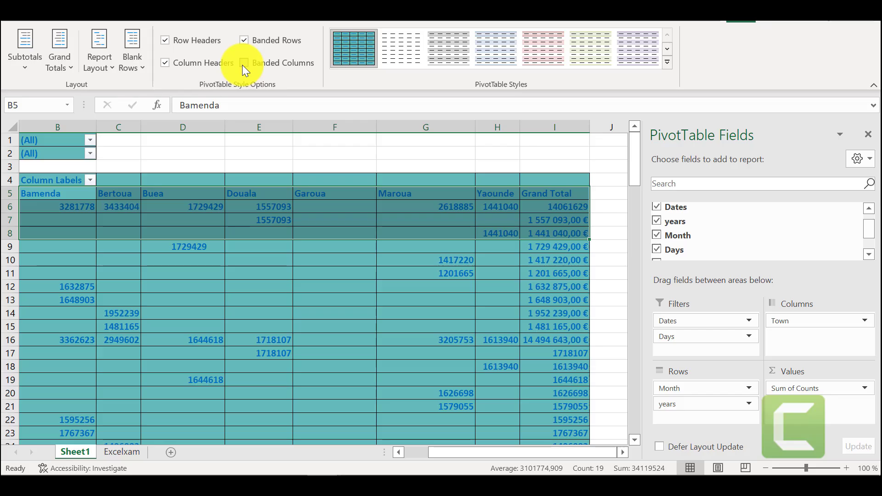
{"action": "left_click", "coordinate": [321, 296]}
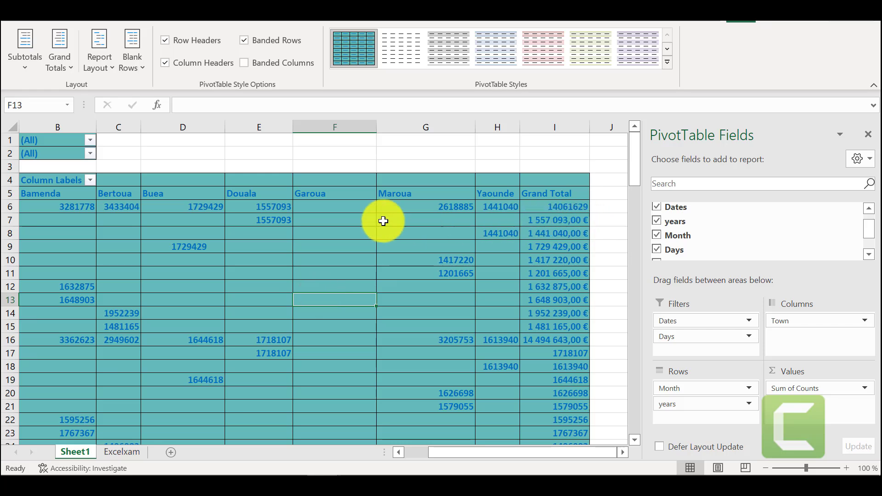
Step: Select the whole pivot table and replace its style with the plain first style of the Light group
{"action": "left_click", "coordinate": [276, 206]}
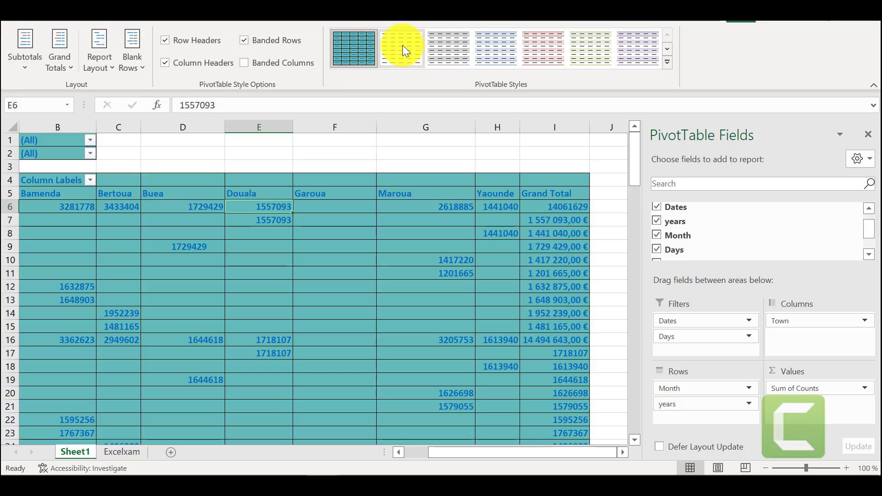
{"action": "left_click", "coordinate": [62, 240]}
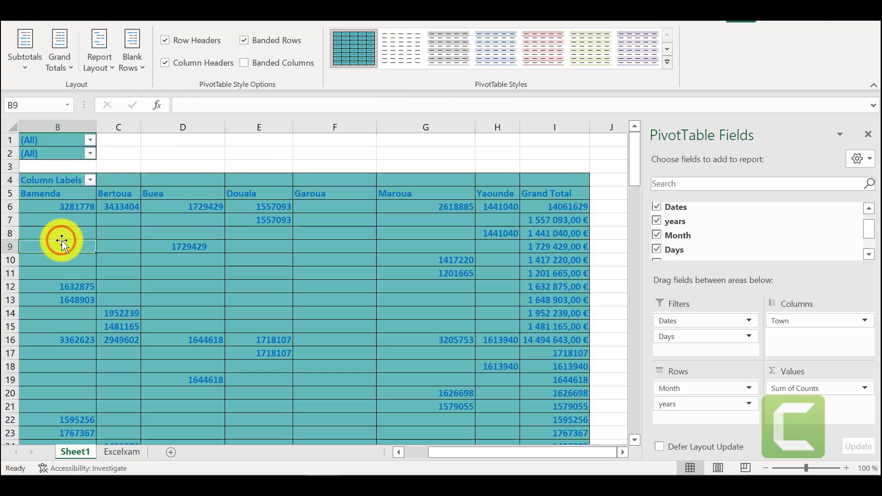
{"action": "key", "text": "ctrl+a"}
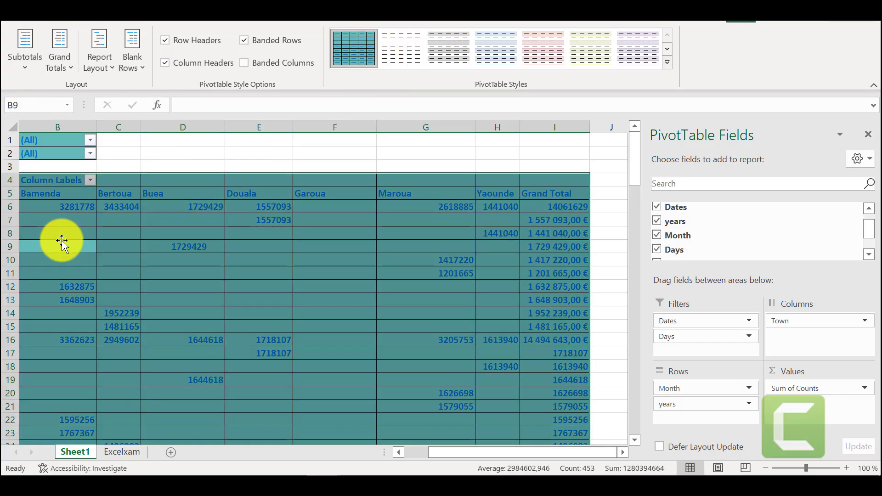
{"action": "left_click", "coordinate": [382, 53]}
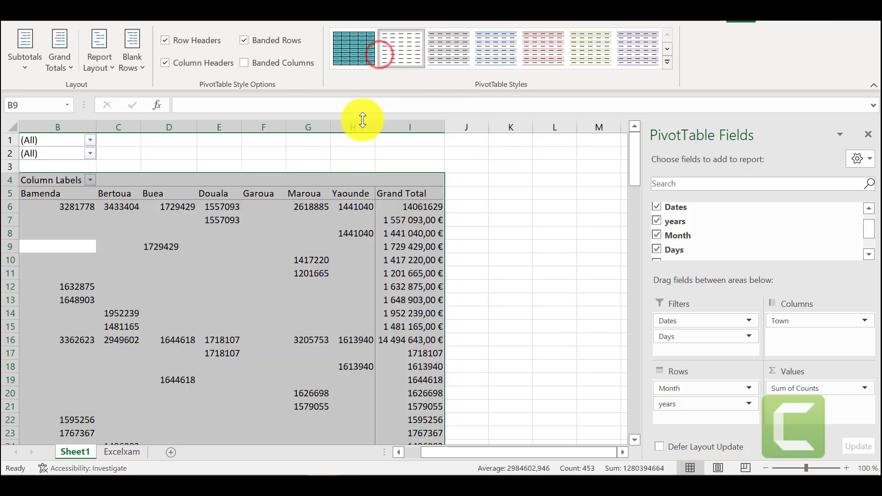
{"action": "left_click", "coordinate": [538, 276]}
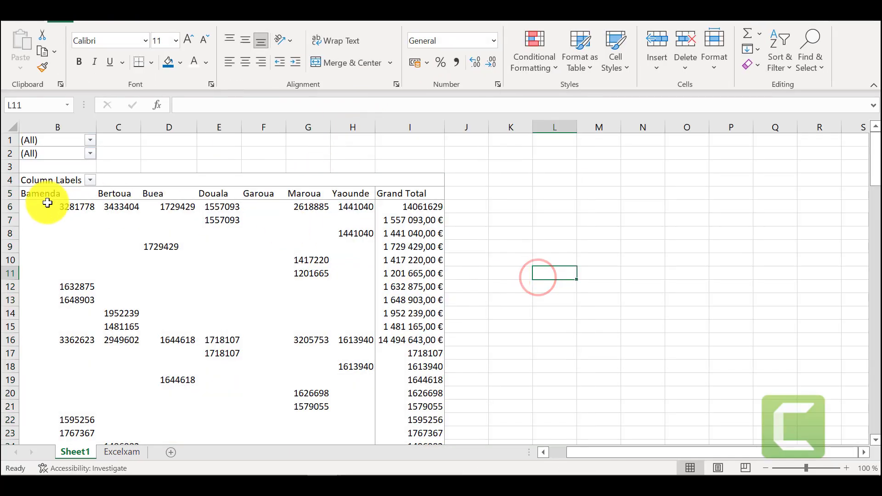
Step: Switch banded rows off and back on with the range B6:I7 selected
{"action": "left_click_drag", "start_coordinate": [72, 206], "coordinate": [414, 220]}
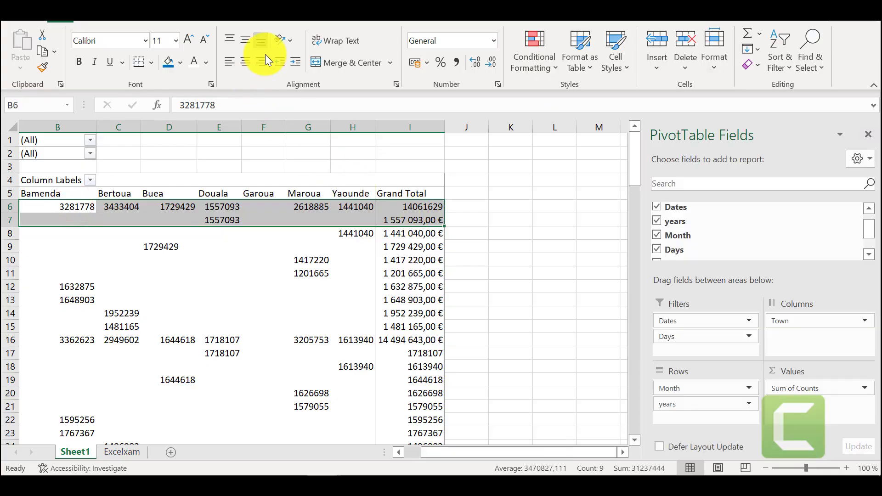
{"action": "left_click", "coordinate": [749, 20]}
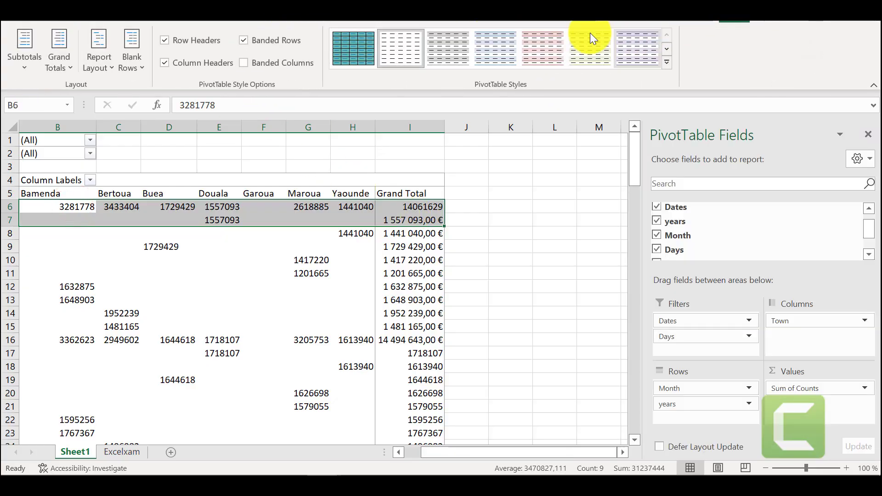
{"action": "left_click", "coordinate": [244, 40]}
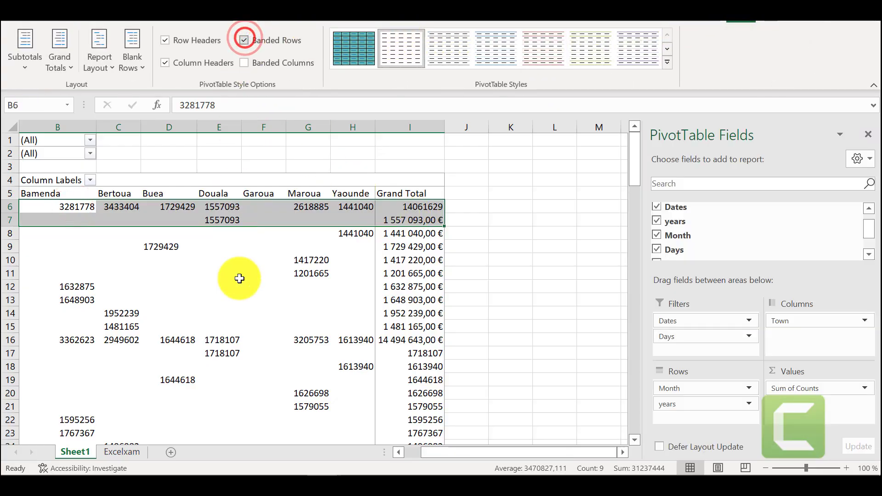
{"action": "left_click", "coordinate": [239, 315]}
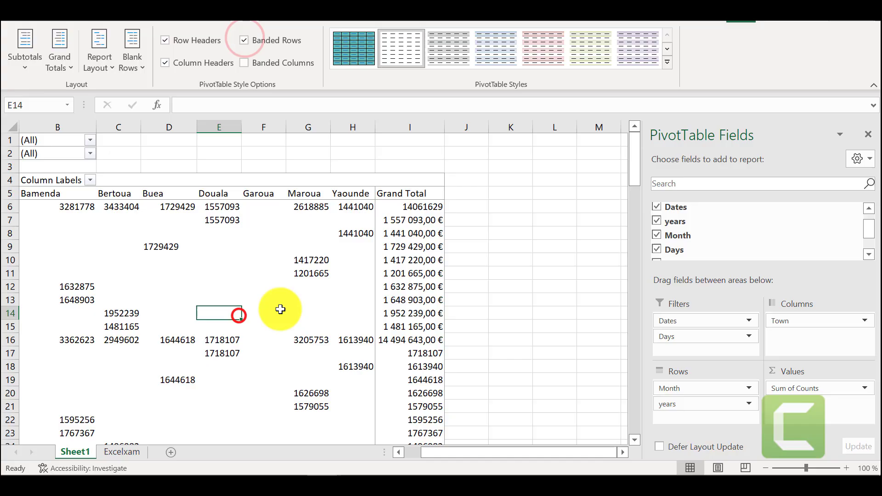
Step: Select E6:I7 and toggle banded rows, followed by banded columns, to test their effect on the pivot table
{"action": "left_click", "coordinate": [389, 217]}
{"action": "left_click_drag", "start_coordinate": [208, 205], "coordinate": [394, 215]}
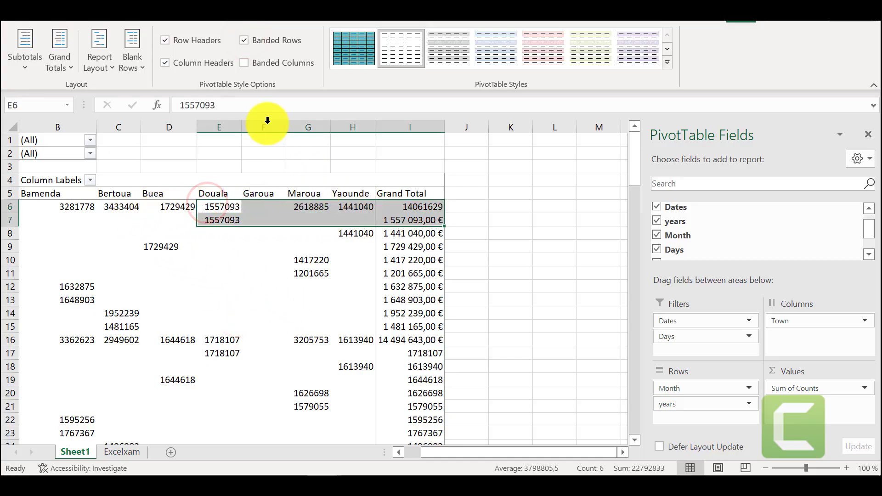
{"action": "left_click", "coordinate": [245, 42]}
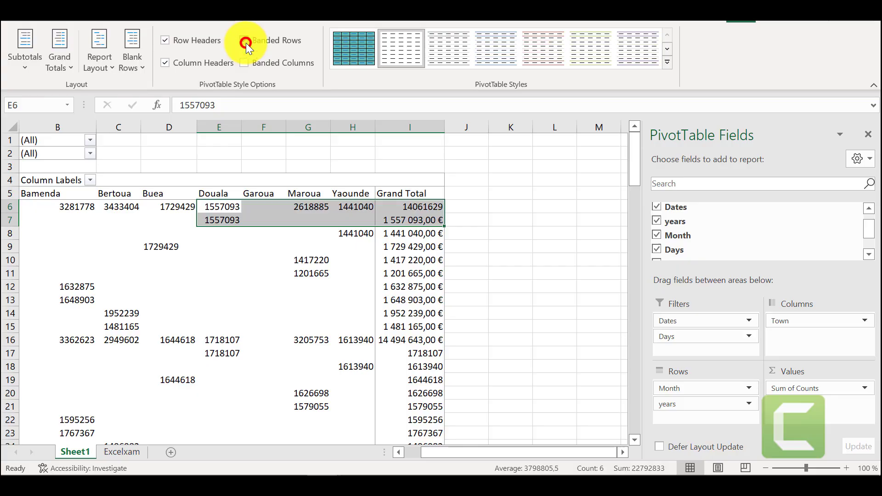
{"action": "left_click", "coordinate": [246, 43]}
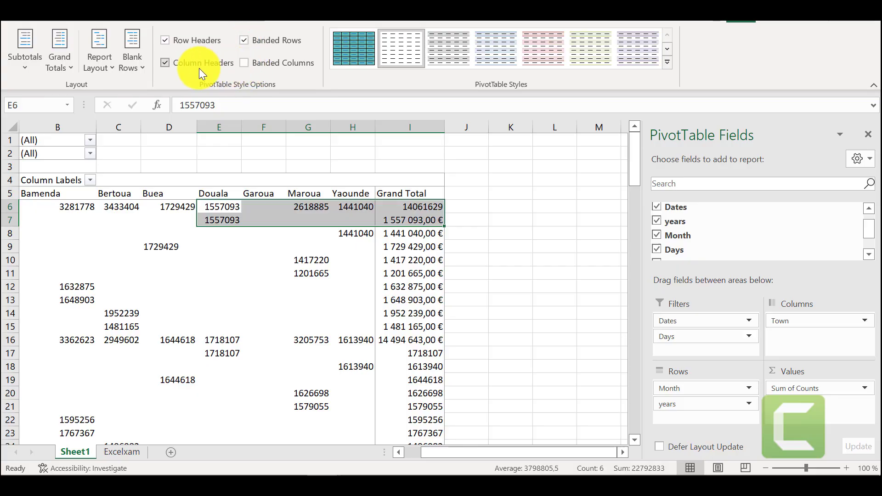
{"action": "left_click", "coordinate": [247, 61]}
{"action": "left_click", "coordinate": [247, 62]}
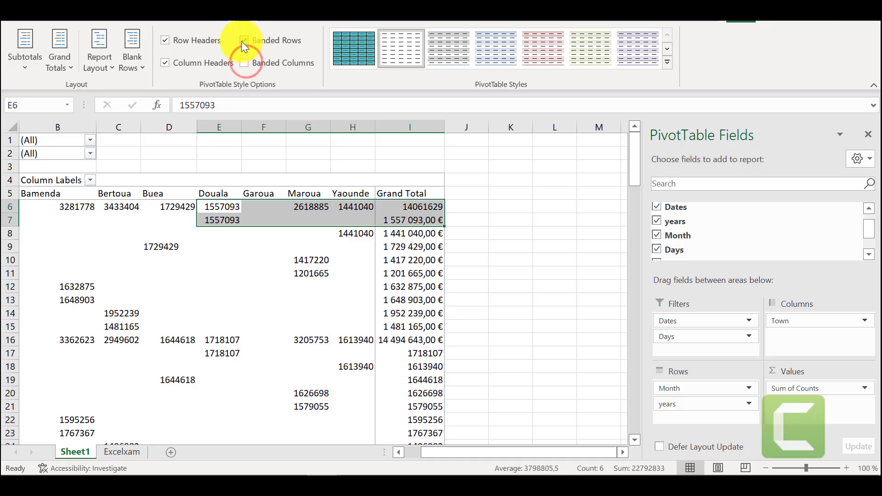
Step: Turn on banded rows for the pivot table and check individual cells across its town and Grand Total columns
{"action": "left_click", "coordinate": [242, 38]}
{"action": "left_click", "coordinate": [406, 339]}
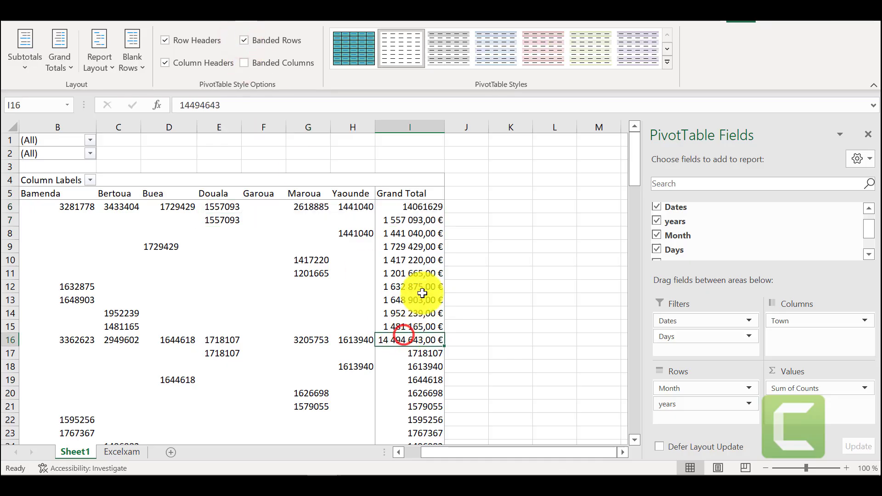
{"action": "left_click", "coordinate": [421, 272]}
{"action": "left_click", "coordinate": [216, 273]}
{"action": "left_click", "coordinate": [59, 297]}
{"action": "left_click", "coordinate": [53, 220]}
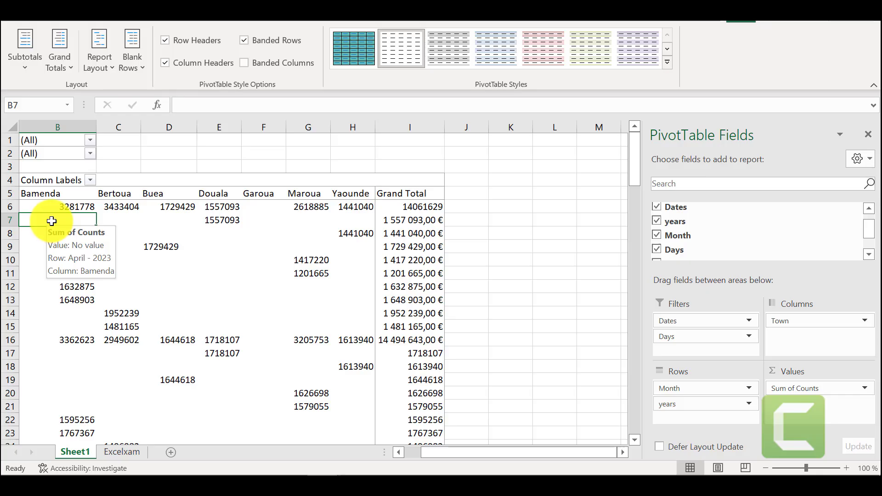
{"action": "left_click", "coordinate": [367, 232]}
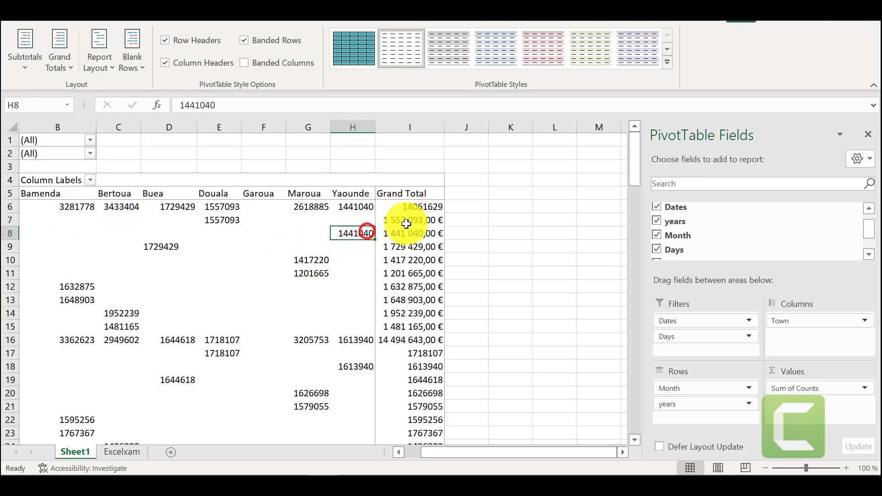
Step: Apply orange gradient-fill data bars as conditional formatting to the single Grand Total cell I7
{"action": "left_click", "coordinate": [408, 223]}
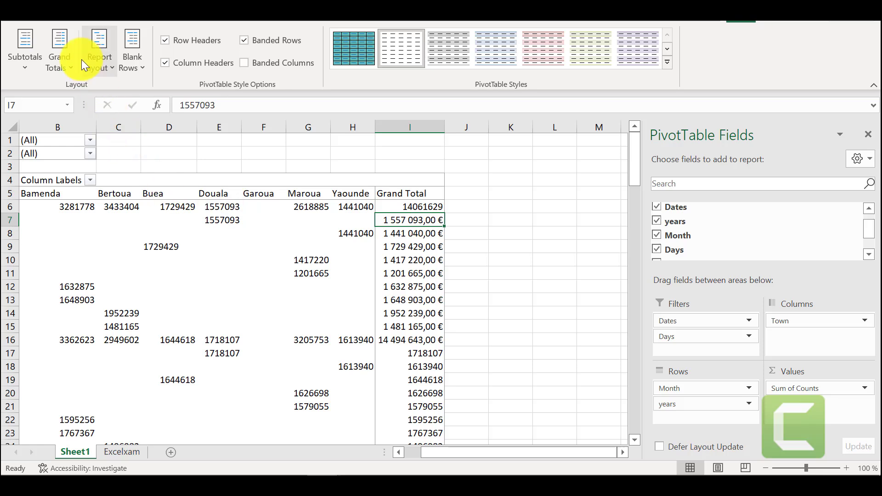
{"action": "left_click", "coordinate": [61, 20]}
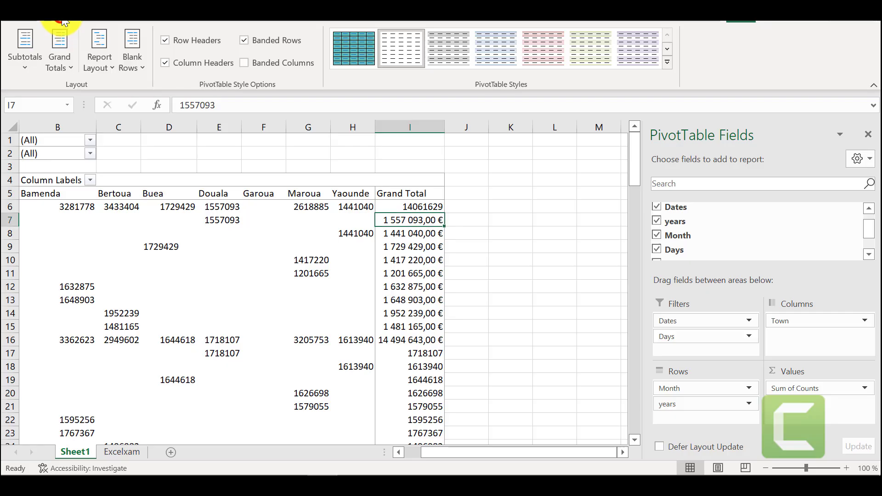
{"action": "left_click", "coordinate": [63, 21]}
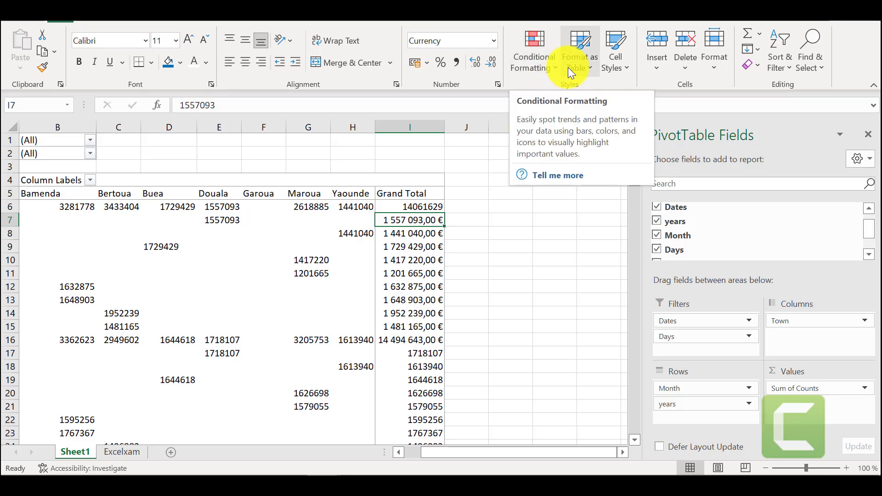
{"action": "left_click", "coordinate": [556, 67]}
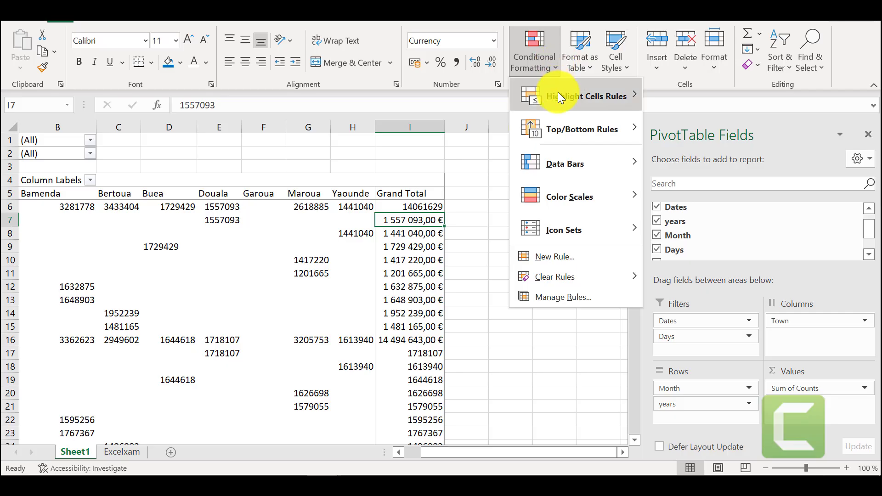
{"action": "mouse_move", "coordinate": [560, 96]}
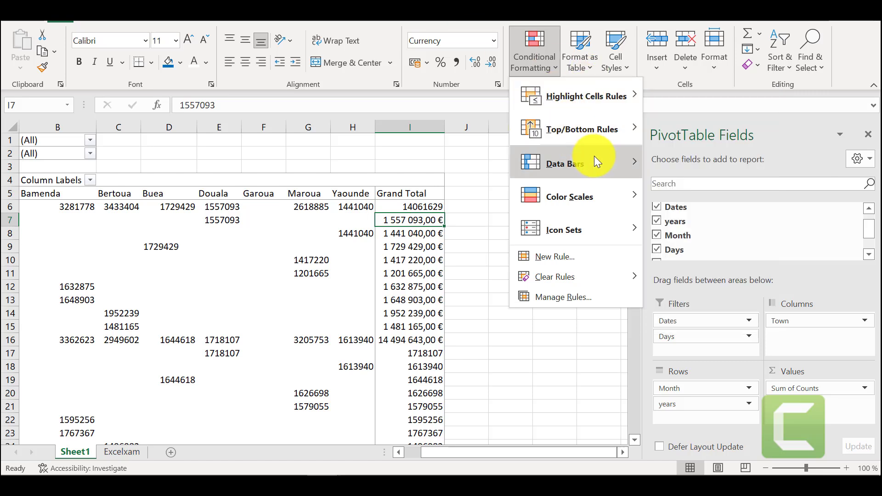
{"action": "mouse_move", "coordinate": [593, 154]}
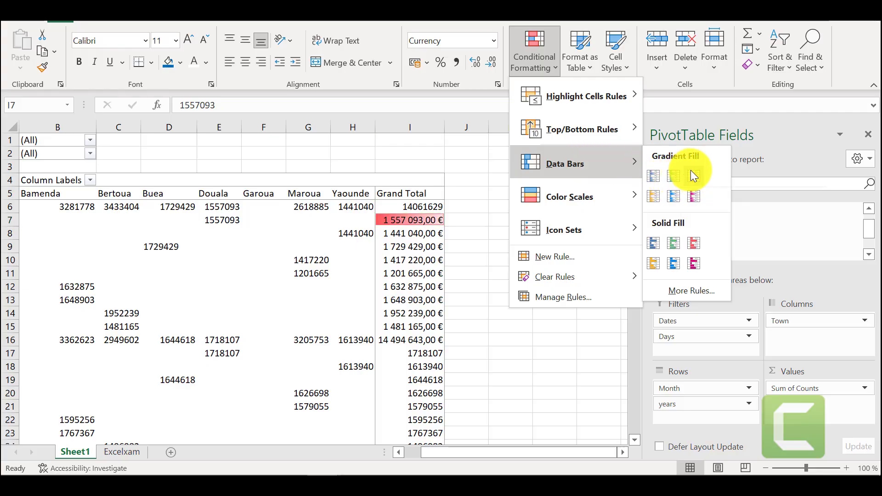
{"action": "left_click", "coordinate": [653, 202]}
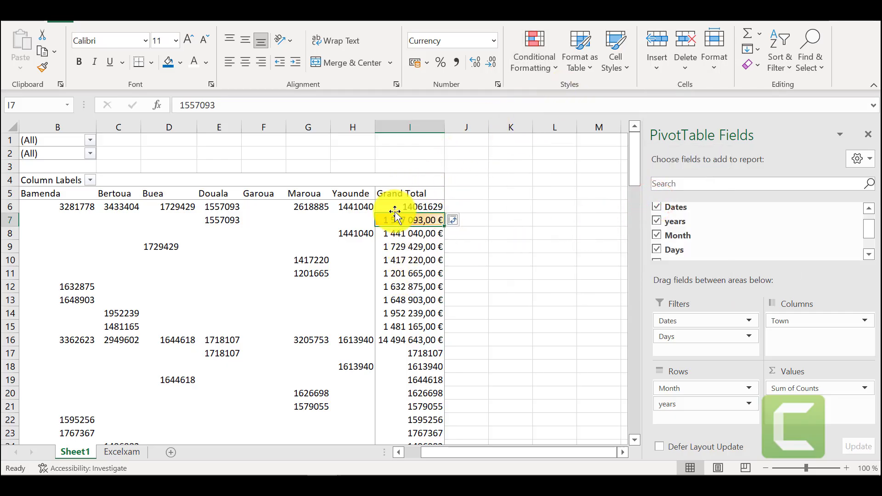
Step: Apply orange gradient-fill data bars to the whole Grand Total column, range I6:I128
{"action": "left_click_drag", "start_coordinate": [410, 206], "coordinate": [400, 435]}
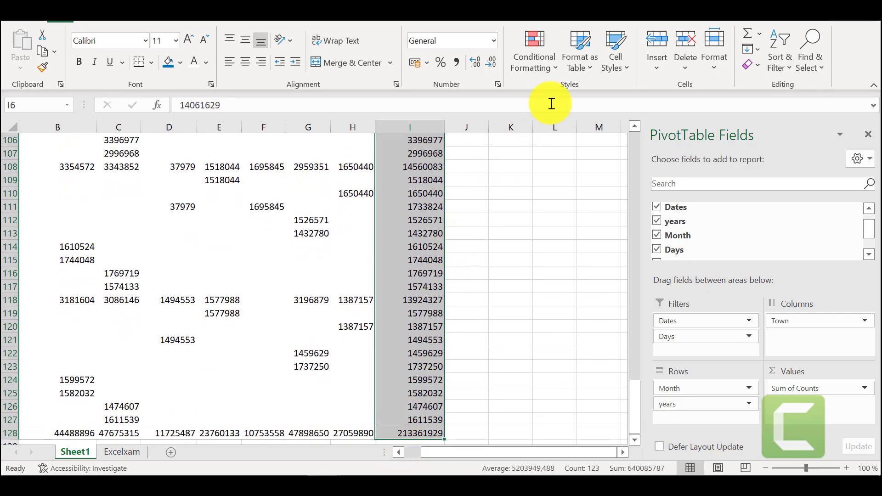
{"action": "left_click", "coordinate": [560, 69]}
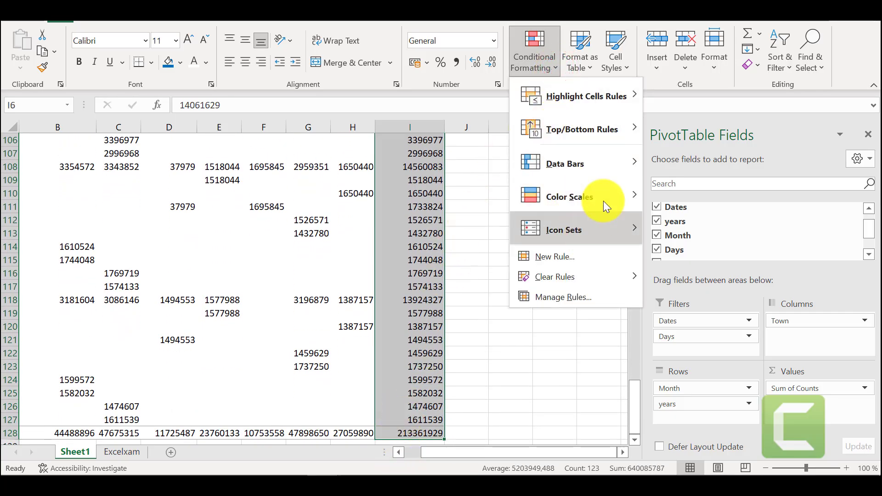
{"action": "mouse_move", "coordinate": [619, 150]}
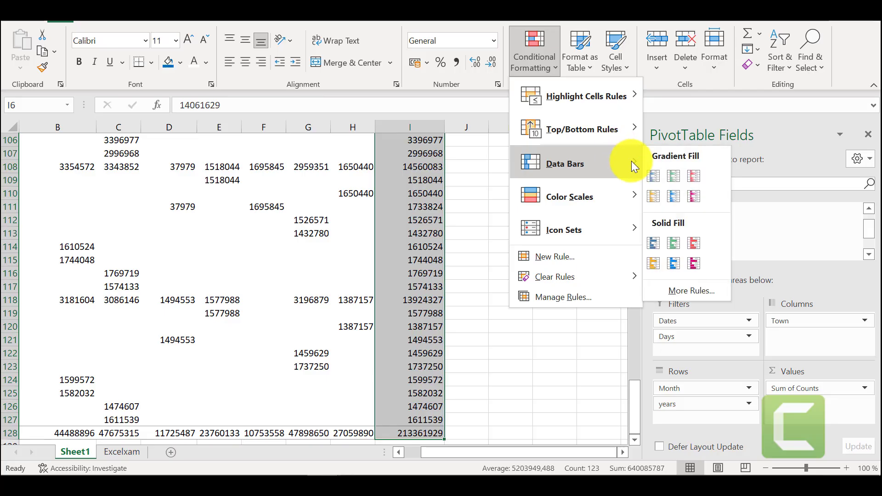
{"action": "left_click", "coordinate": [654, 200]}
{"action": "left_click", "coordinate": [510, 289]}
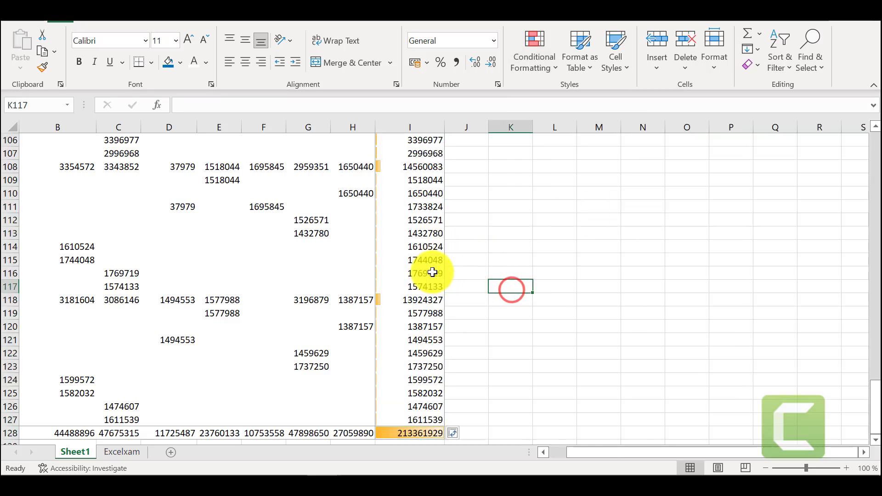
Step: Examine the data bars along the Grand Total column, comparing subtotal rows, detail rows and the final total
{"action": "scroll", "coordinate": [430, 269], "scroll_direction": "up", "scroll_amount": 5}
{"action": "scroll", "coordinate": [430, 269], "scroll_direction": "up", "scroll_amount": 20}
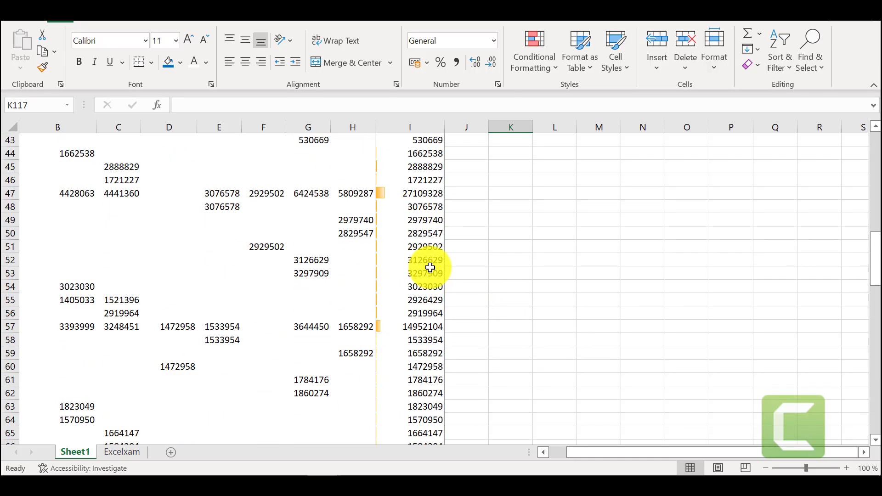
{"action": "scroll", "coordinate": [431, 269], "scroll_direction": "up", "scroll_amount": 7}
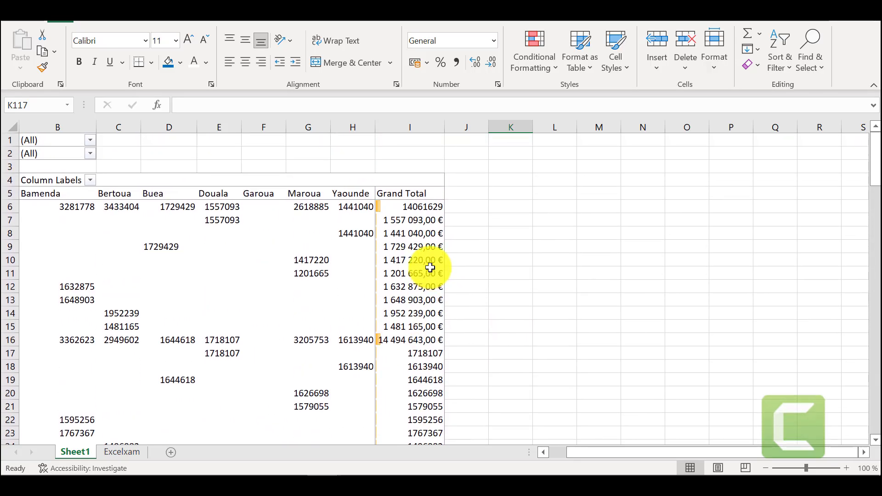
{"action": "scroll", "coordinate": [409, 255], "scroll_direction": "down", "scroll_amount": 4}
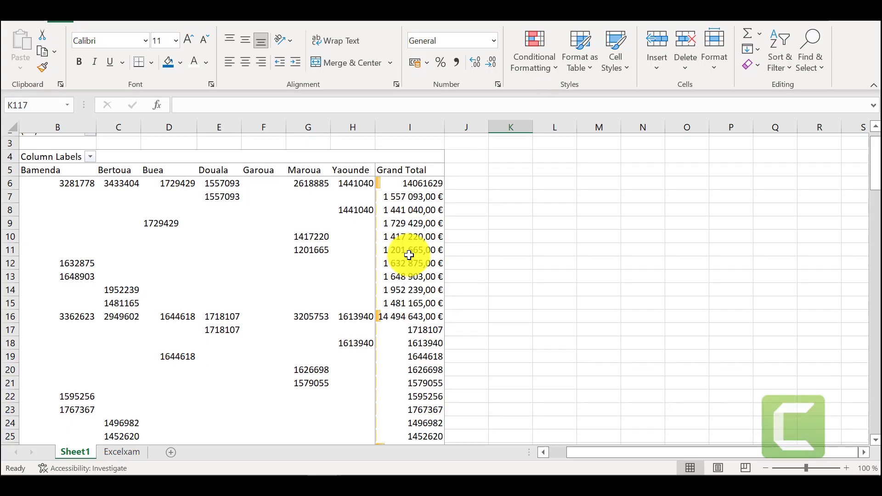
{"action": "scroll", "coordinate": [409, 255], "scroll_direction": "down", "scroll_amount": 6}
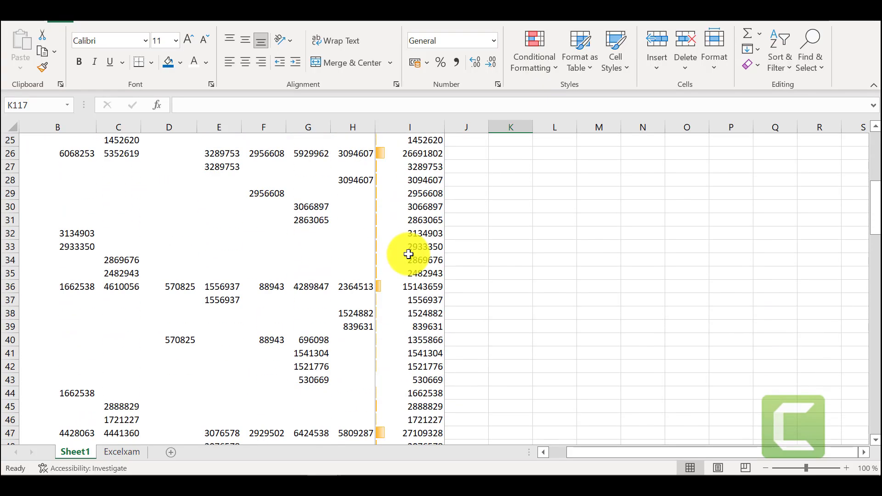
{"action": "scroll", "coordinate": [405, 251], "scroll_direction": "down", "scroll_amount": 4}
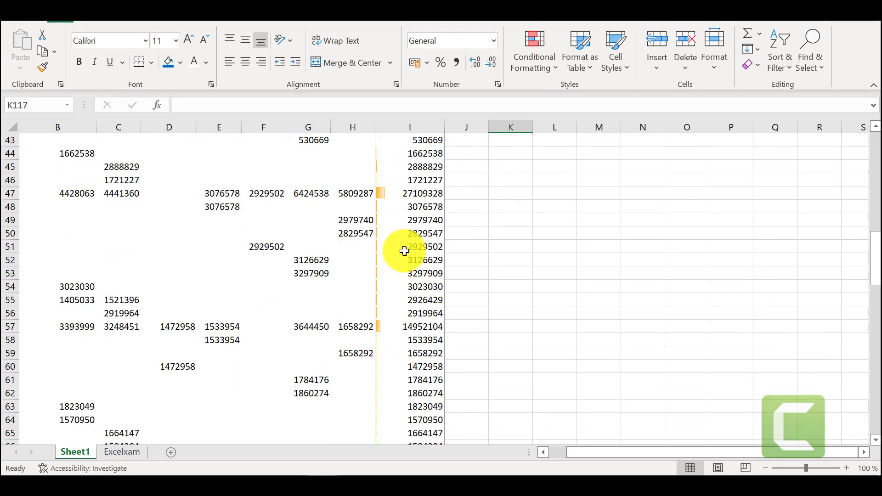
{"action": "scroll", "coordinate": [405, 251], "scroll_direction": "down", "scroll_amount": 7}
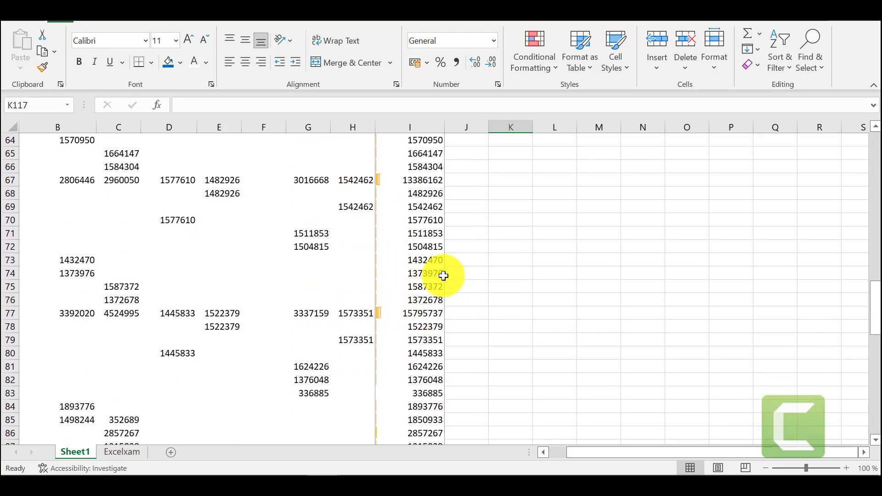
{"action": "scroll", "coordinate": [443, 276], "scroll_direction": "down", "scroll_amount": 8}
{"action": "scroll", "coordinate": [443, 276], "scroll_direction": "down", "scroll_amount": 7}
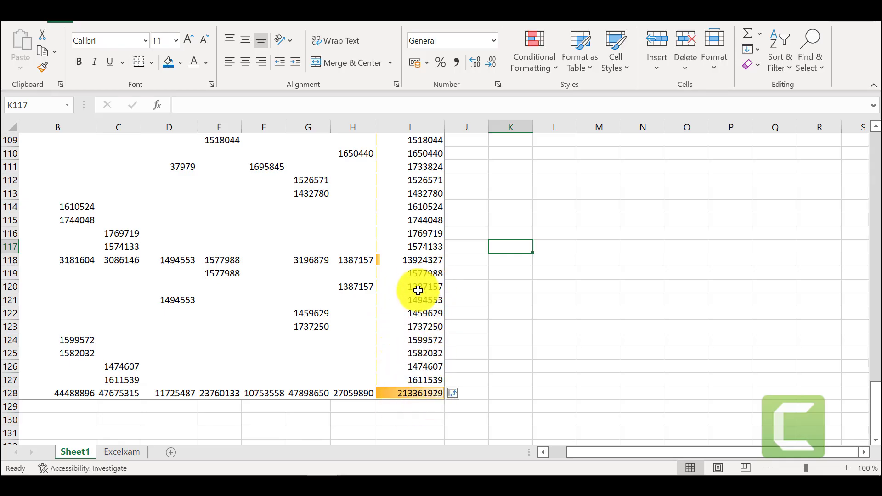
{"action": "scroll", "coordinate": [418, 285], "scroll_direction": "up", "scroll_amount": 20}
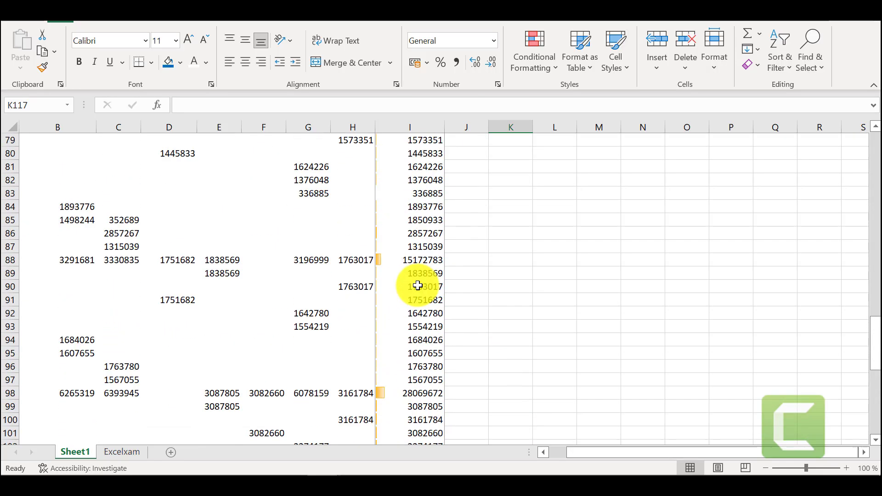
{"action": "scroll", "coordinate": [418, 285], "scroll_direction": "up", "scroll_amount": 14}
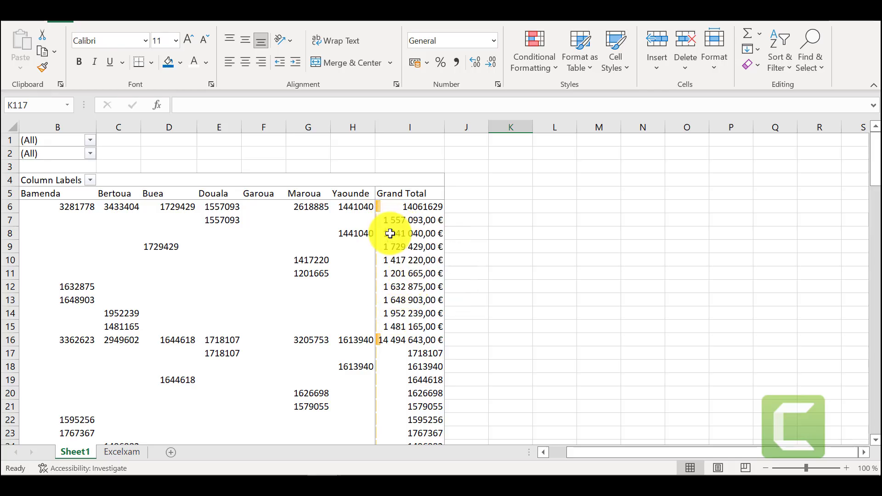
{"action": "scroll", "coordinate": [396, 253], "scroll_direction": "down", "scroll_amount": 2}
{"action": "scroll", "coordinate": [397, 256], "scroll_direction": "down", "scroll_amount": 17}
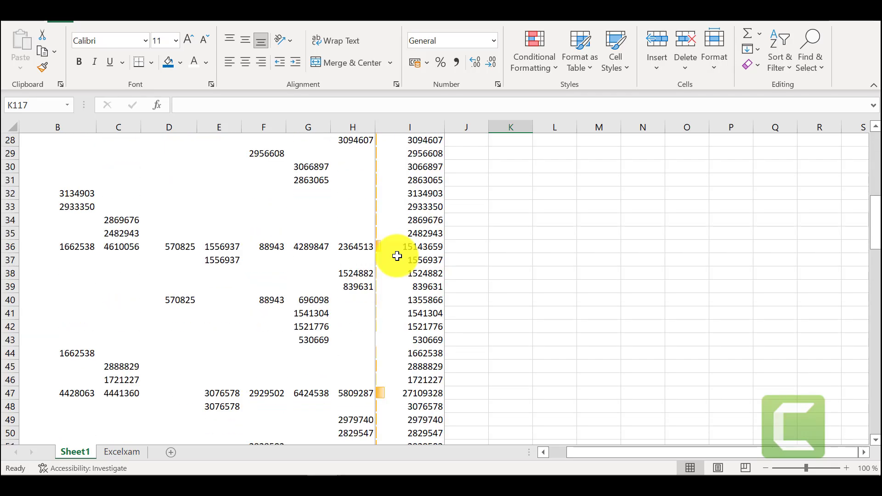
{"action": "scroll", "coordinate": [397, 256], "scroll_direction": "down", "scroll_amount": 20}
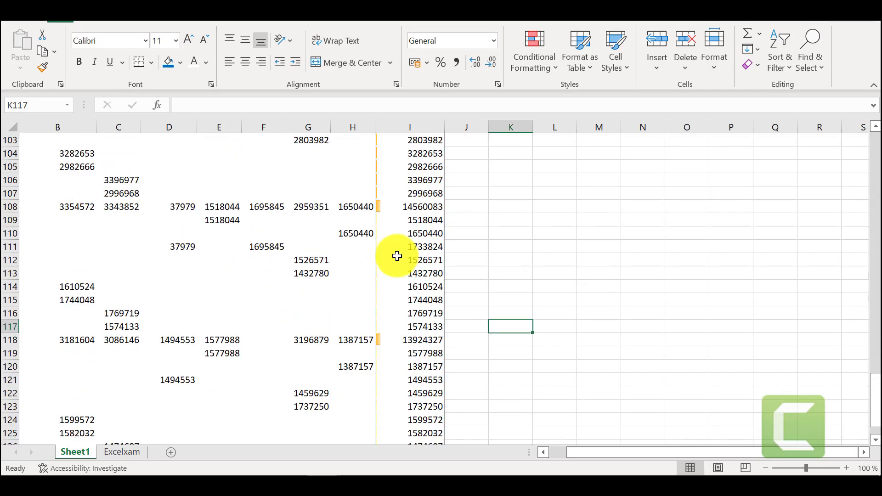
{"action": "scroll", "coordinate": [397, 256], "scroll_direction": "up", "scroll_amount": 16}
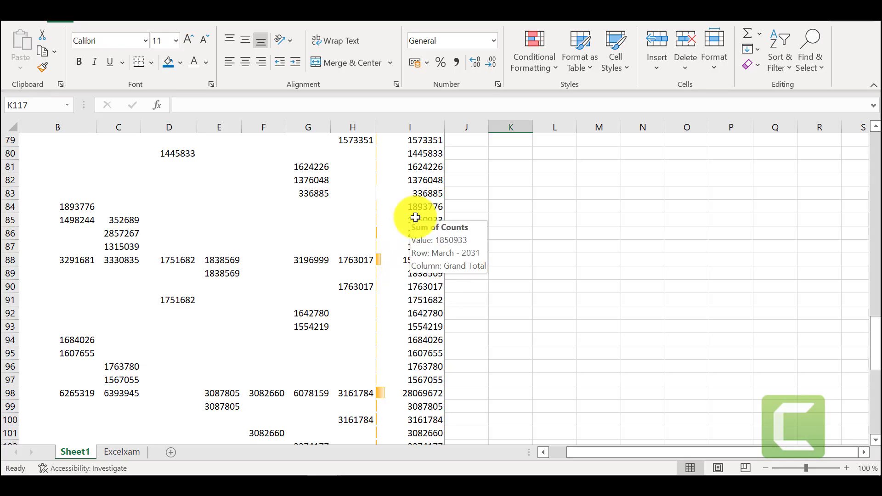
{"action": "scroll", "coordinate": [416, 218], "scroll_direction": "up", "scroll_amount": 7}
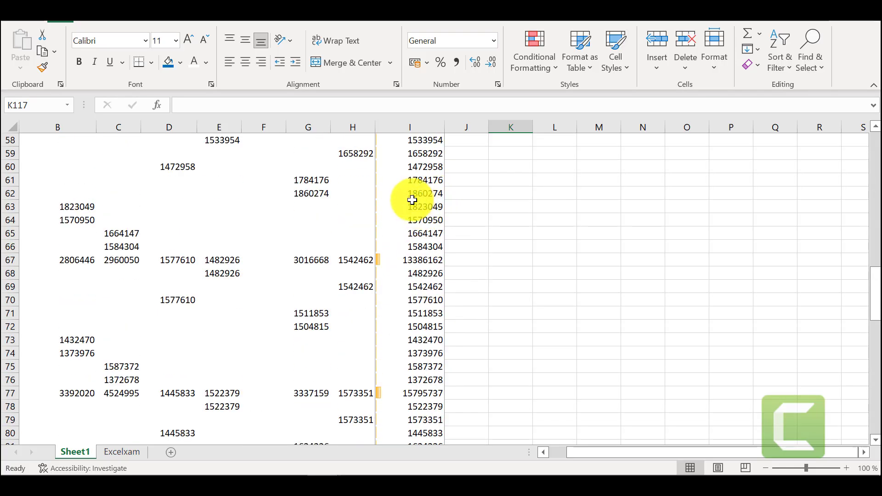
Step: Start a new conditional formatting rule that formats all cells based on their values with a 3-Color Scale
{"action": "left_click", "coordinate": [549, 70]}
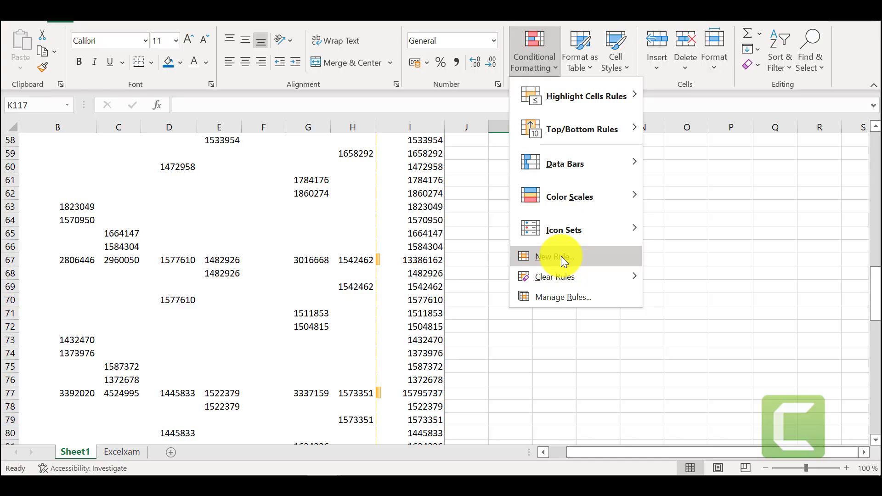
{"action": "left_click", "coordinate": [561, 256]}
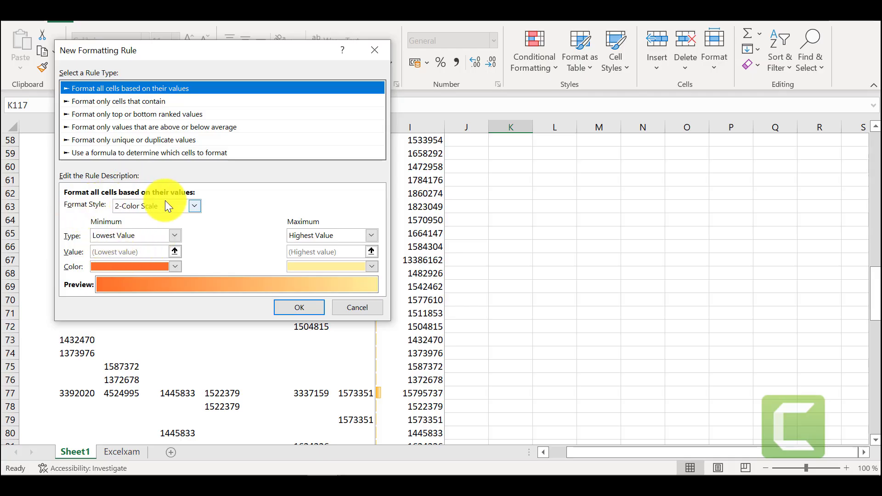
{"action": "left_click", "coordinate": [188, 207]}
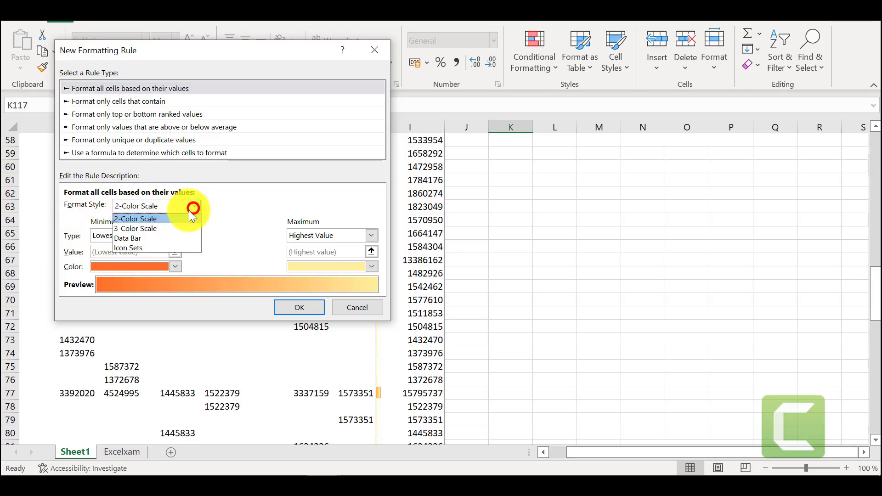
{"action": "left_click", "coordinate": [157, 230]}
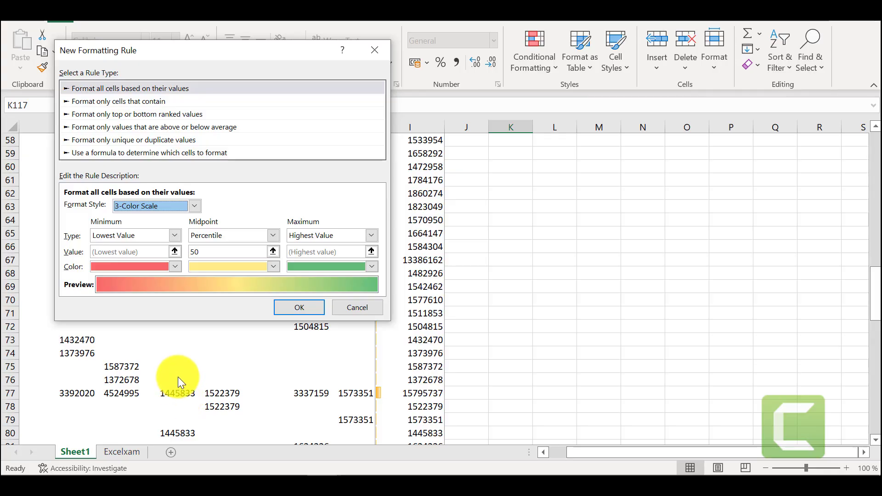
{"action": "mouse_move", "coordinate": [8, 473]}
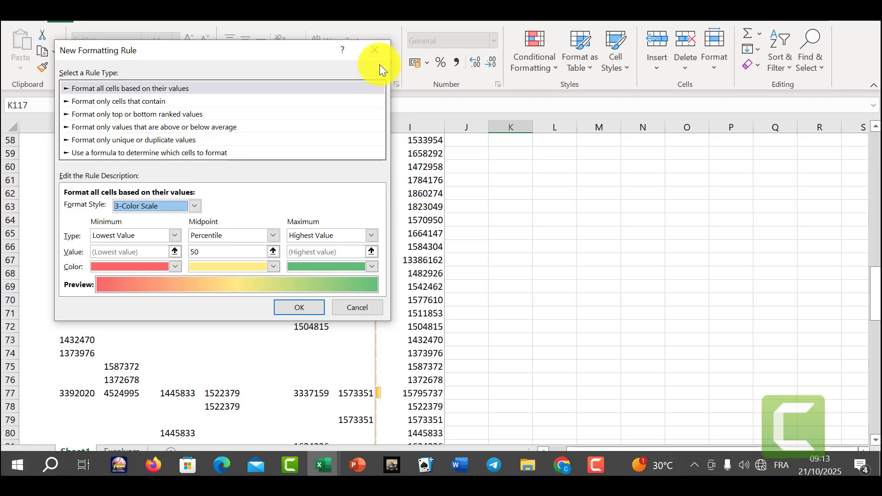
Step: Try to create a rule that formats only cells that contain a Cell Value between two limits left blank, with no format set
{"action": "left_click", "coordinate": [129, 103]}
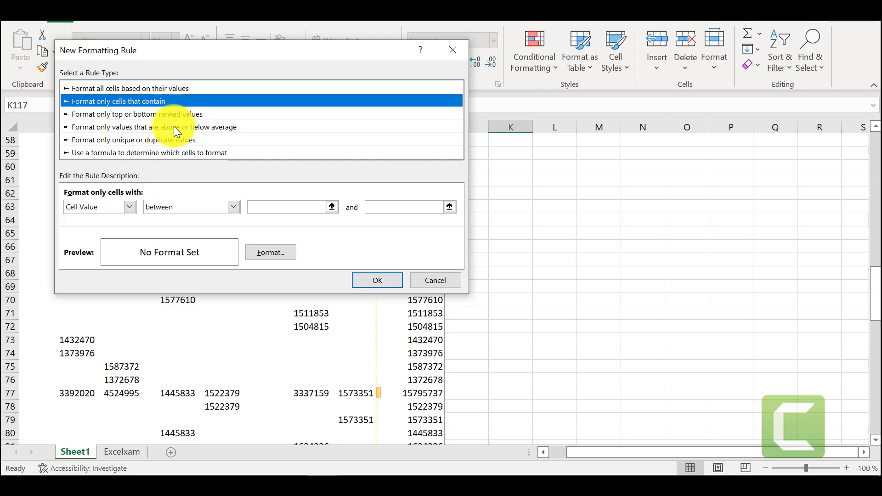
{"action": "left_click", "coordinate": [130, 210]}
{"action": "left_click", "coordinate": [132, 207]}
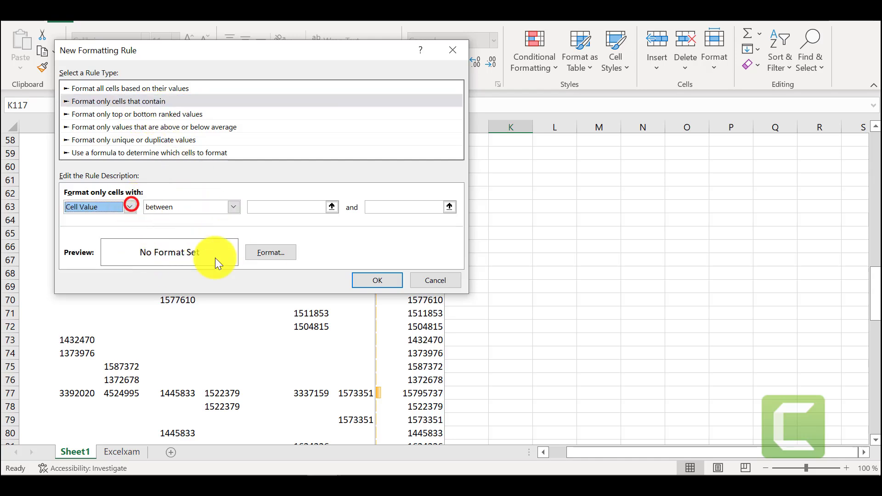
{"action": "left_click", "coordinate": [289, 253]}
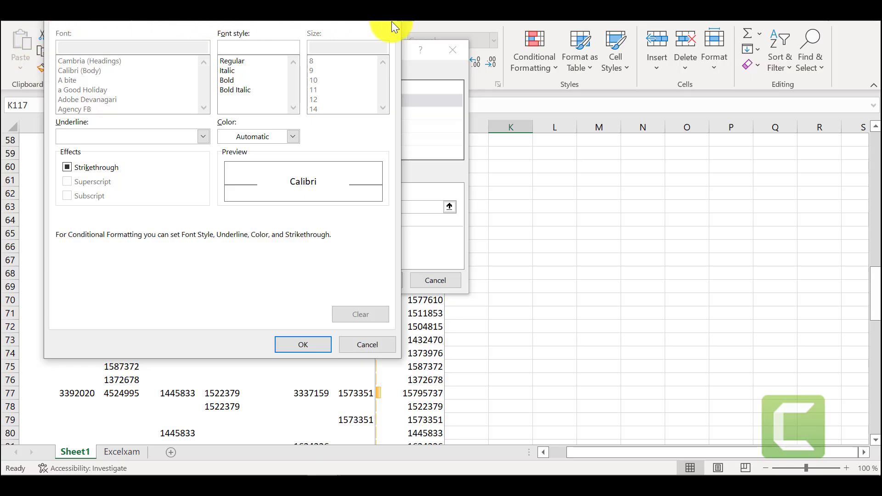
{"action": "left_click", "coordinate": [386, 3]}
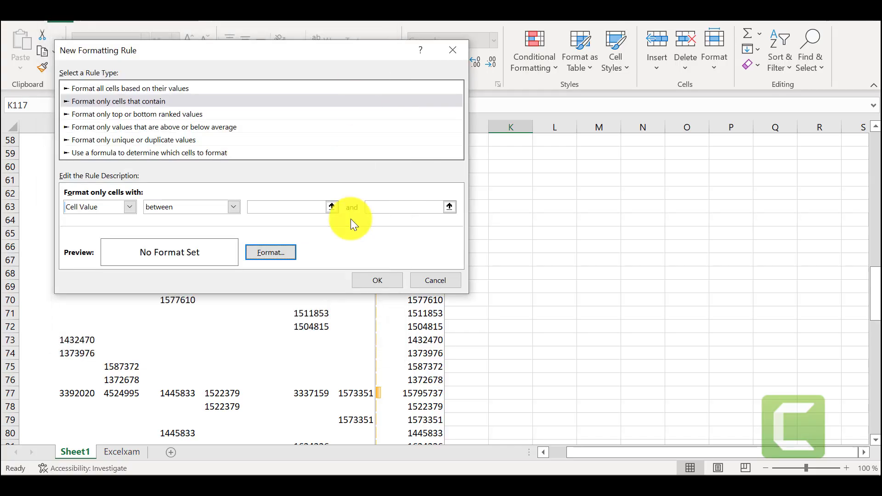
{"action": "left_click", "coordinate": [369, 282]}
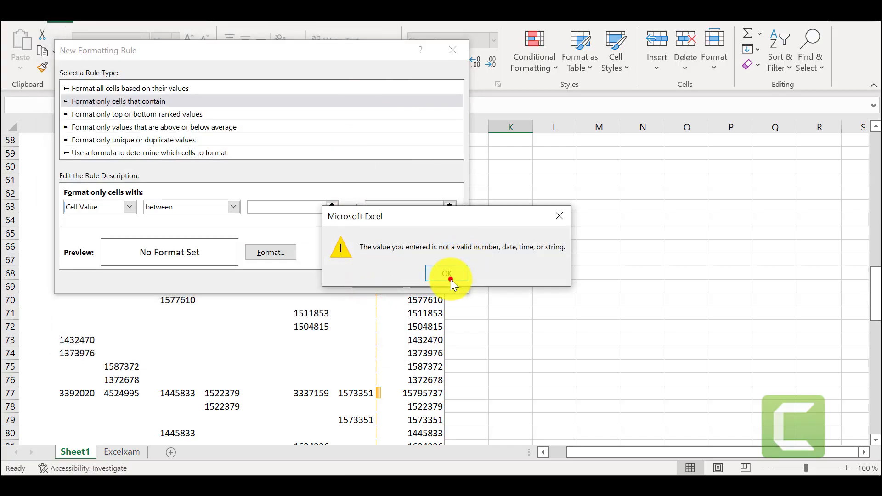
{"action": "left_click", "coordinate": [449, 274]}
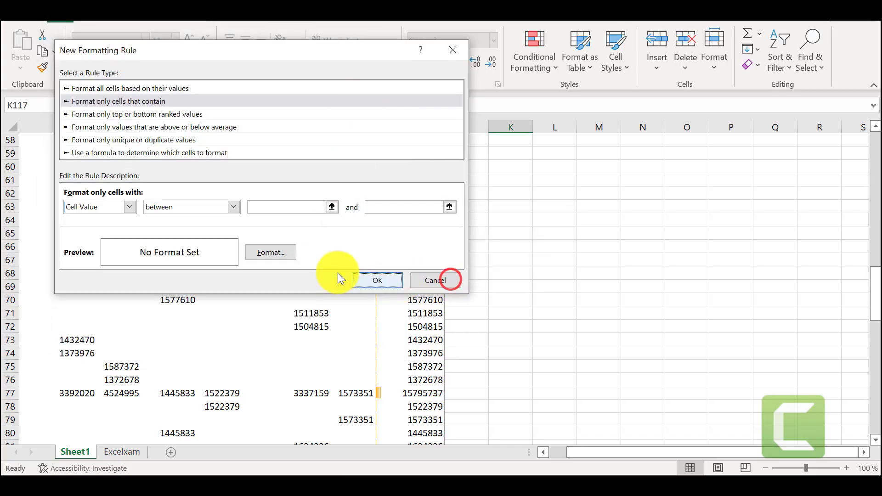
Step: Reselect Cell Value and between as the rule's condition and try to confirm the rule with both limits empty
{"action": "left_click", "coordinate": [134, 207]}
{"action": "left_click", "coordinate": [121, 220]}
{"action": "left_click", "coordinate": [227, 210]}
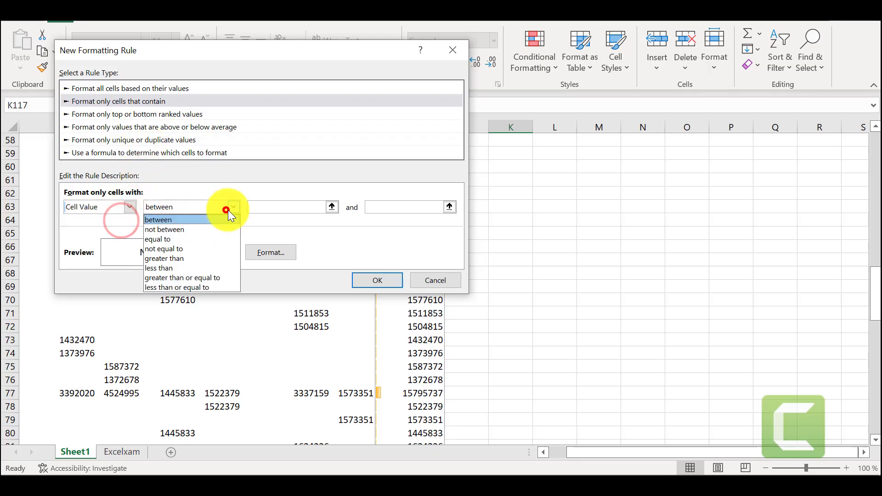
{"action": "left_click", "coordinate": [222, 221]}
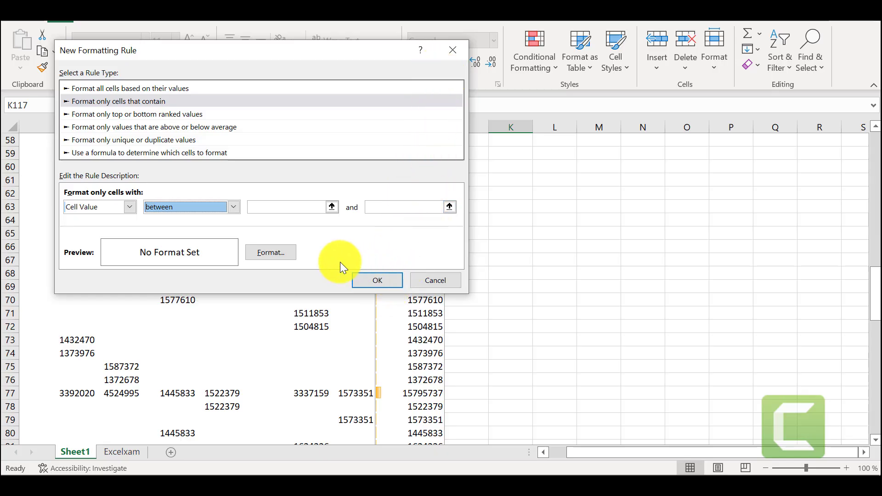
{"action": "left_click", "coordinate": [398, 281]}
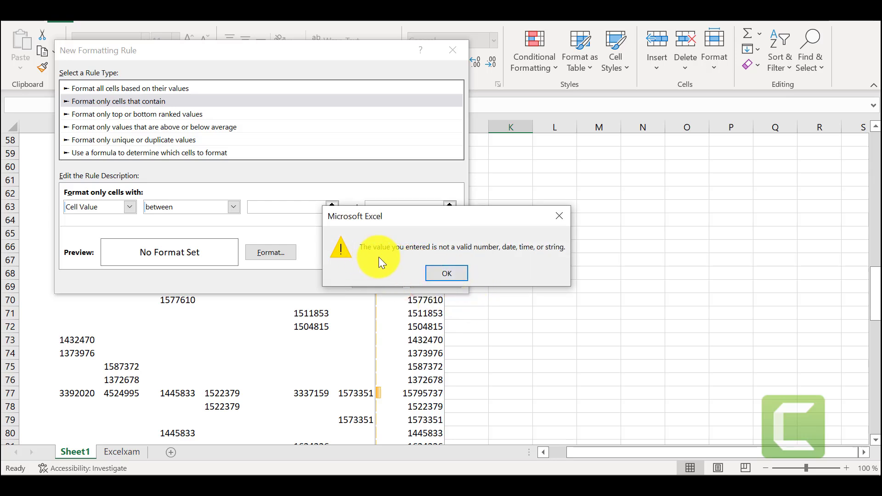
{"action": "left_click", "coordinate": [462, 267]}
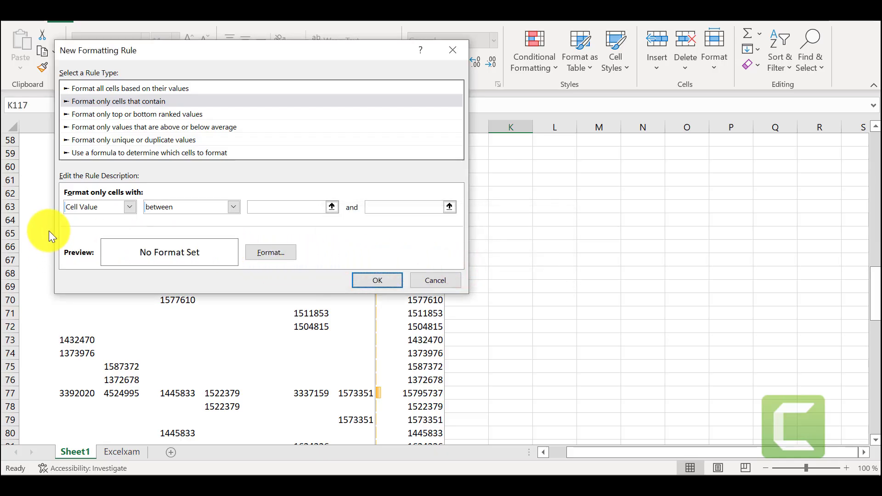
Step: Switch the rule type to Format all cells based on their values and apply its 2-Color Scale to cell K117
{"action": "left_click", "coordinate": [155, 89]}
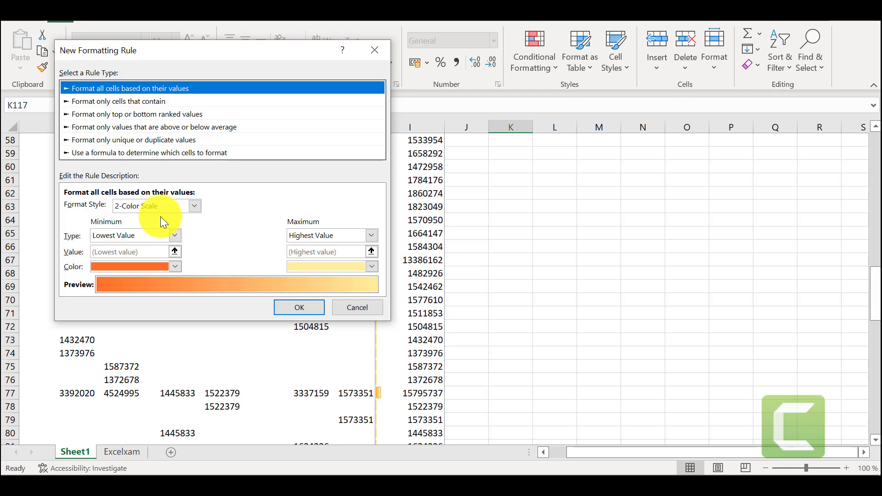
{"action": "left_click", "coordinate": [319, 310]}
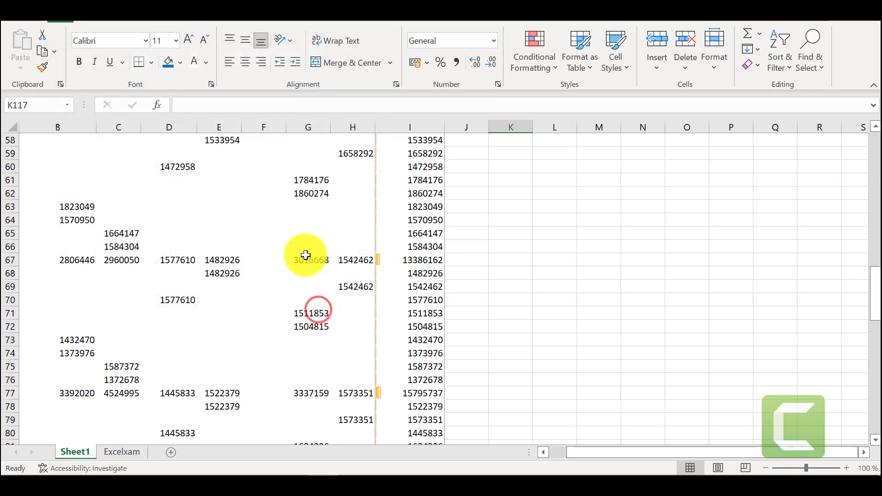
Step: Select the pivot table range B1:I130, from the filter cells down past the final total row
{"action": "scroll", "coordinate": [458, 267], "scroll_direction": "up", "scroll_amount": 19}
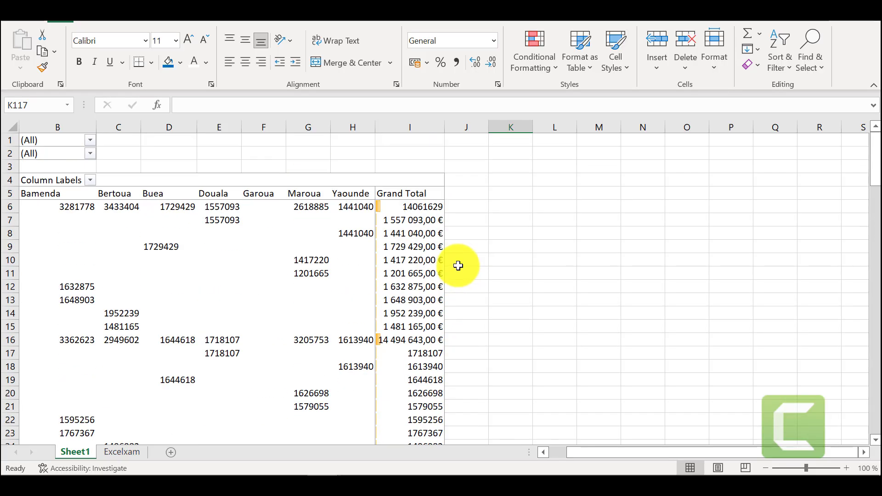
{"action": "scroll", "coordinate": [458, 266], "scroll_direction": "down", "scroll_amount": 10}
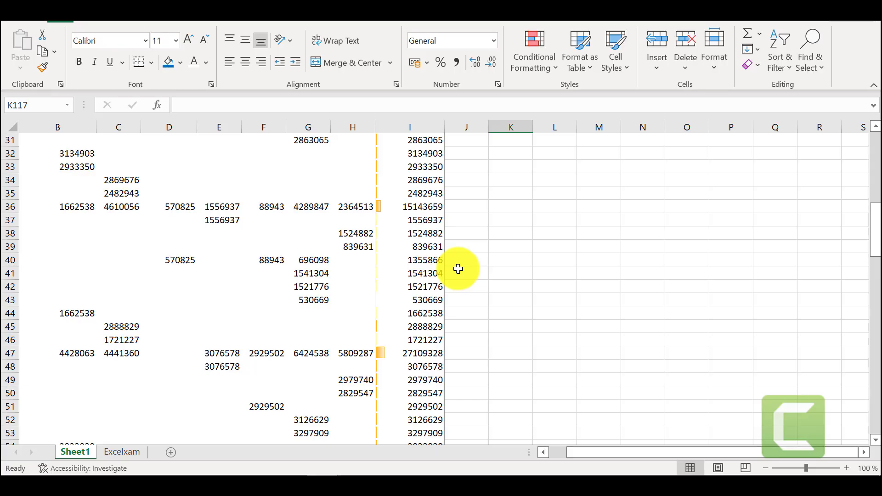
{"action": "scroll", "coordinate": [458, 268], "scroll_direction": "up", "scroll_amount": 10}
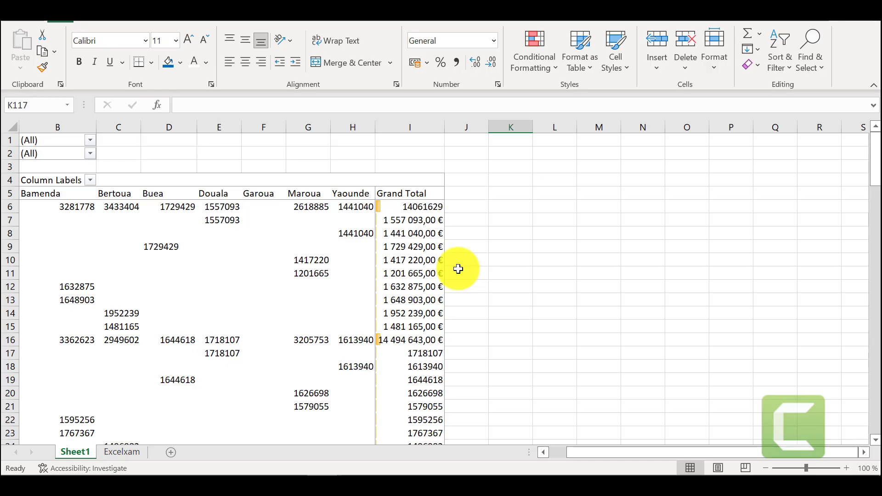
{"action": "scroll", "coordinate": [459, 269], "scroll_direction": "down", "scroll_amount": 4}
{"action": "scroll", "coordinate": [457, 268], "scroll_direction": "up", "scroll_amount": 4}
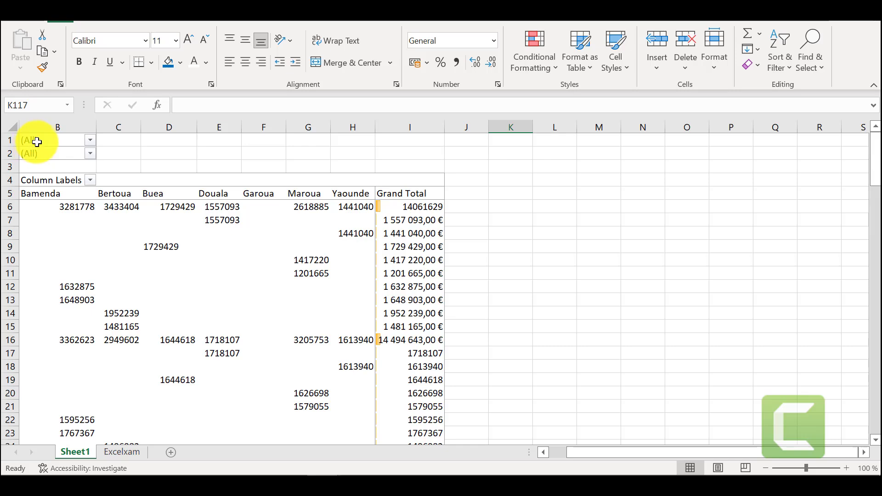
{"action": "left_click_drag", "start_coordinate": [36, 140], "coordinate": [404, 467]}
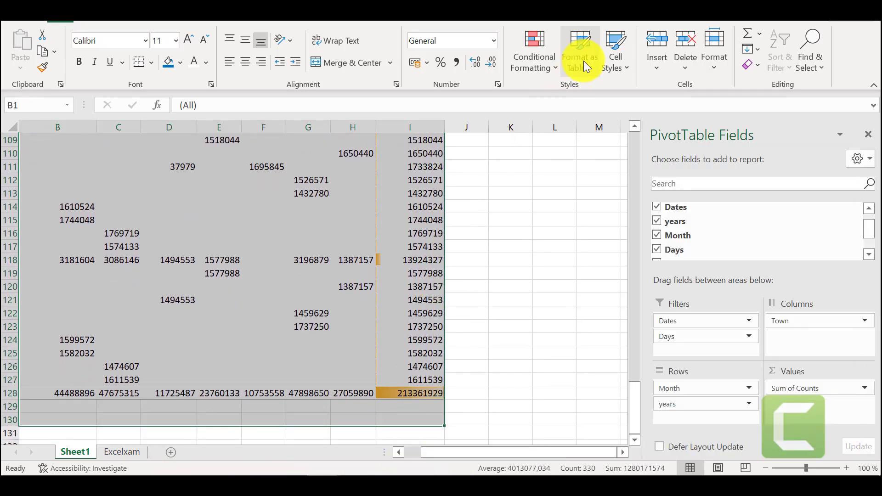